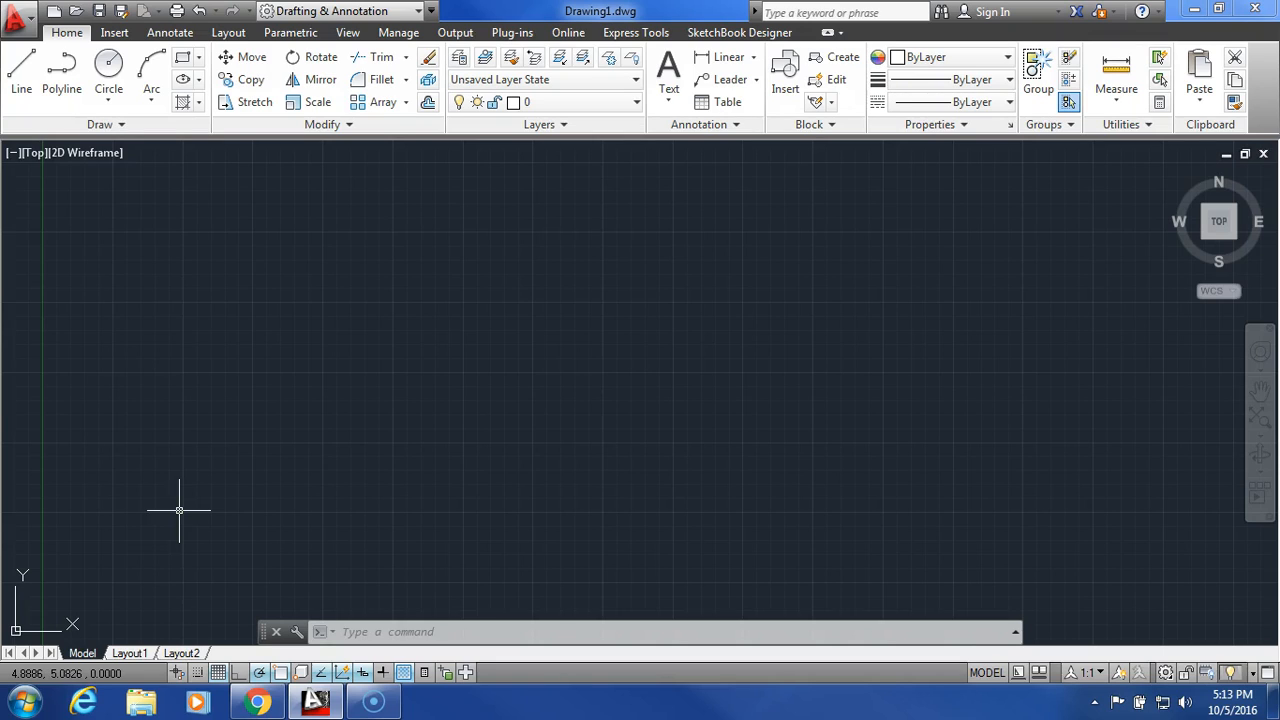
pyautogui.click(482, 380)
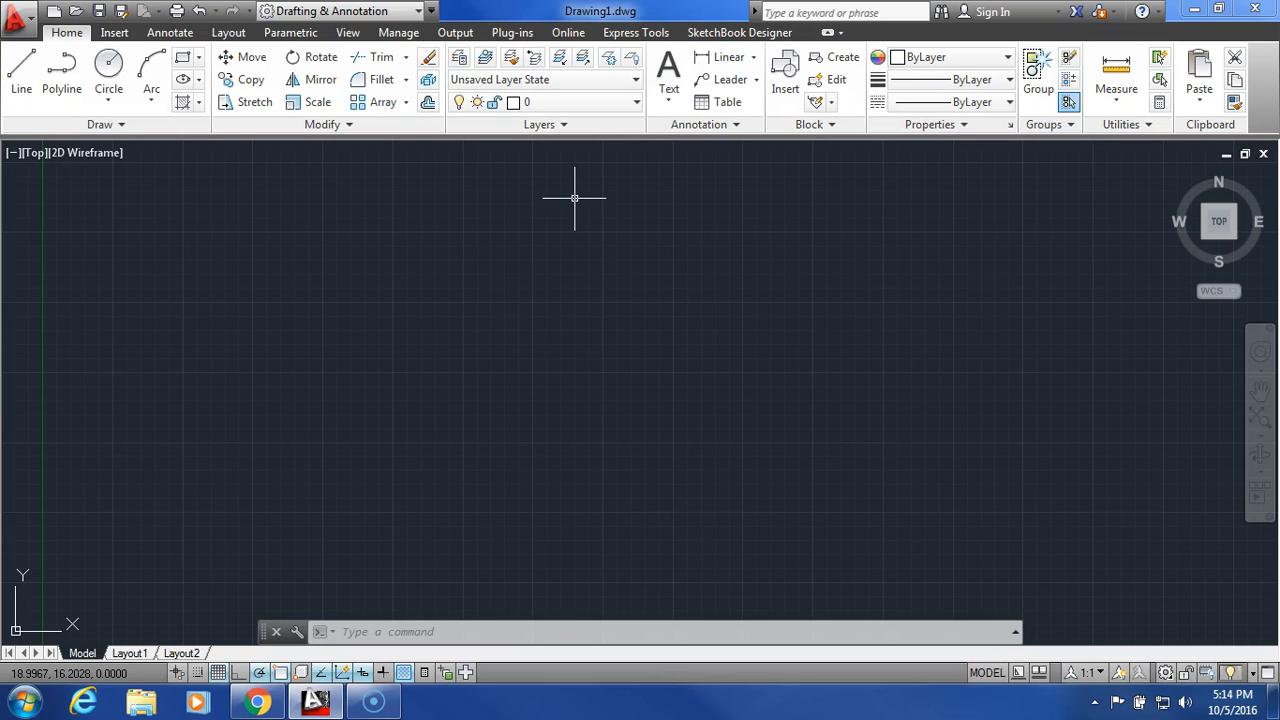
pyautogui.click(572, 104)
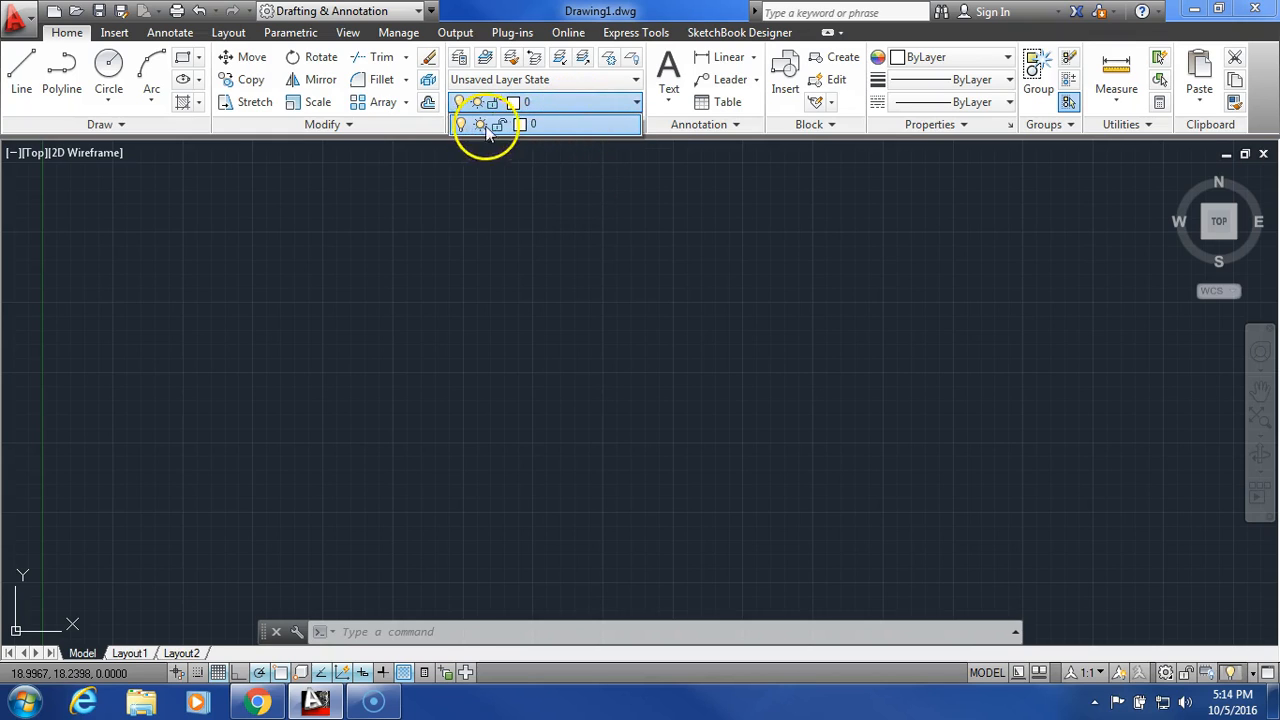
pyautogui.click(560, 104)
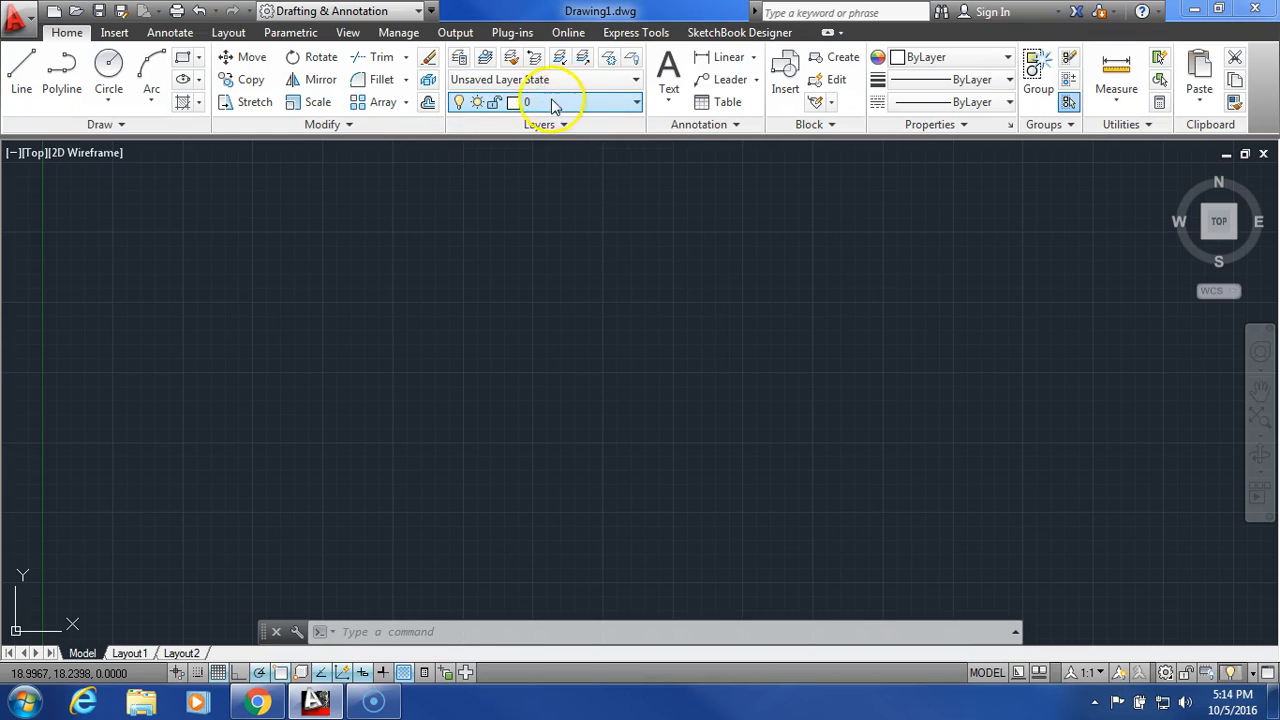
# - Create three new layers in the Layer Properties Manager
pyautogui.click(460, 60)
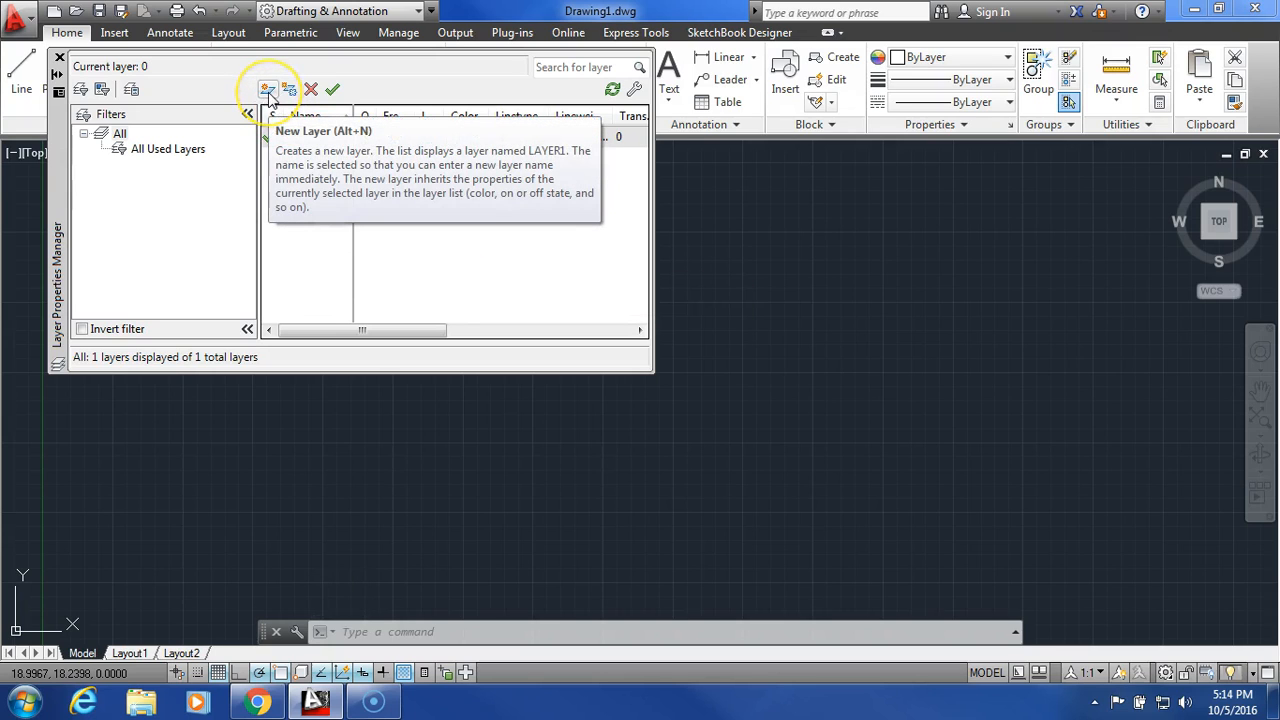
pyautogui.click(267, 90)
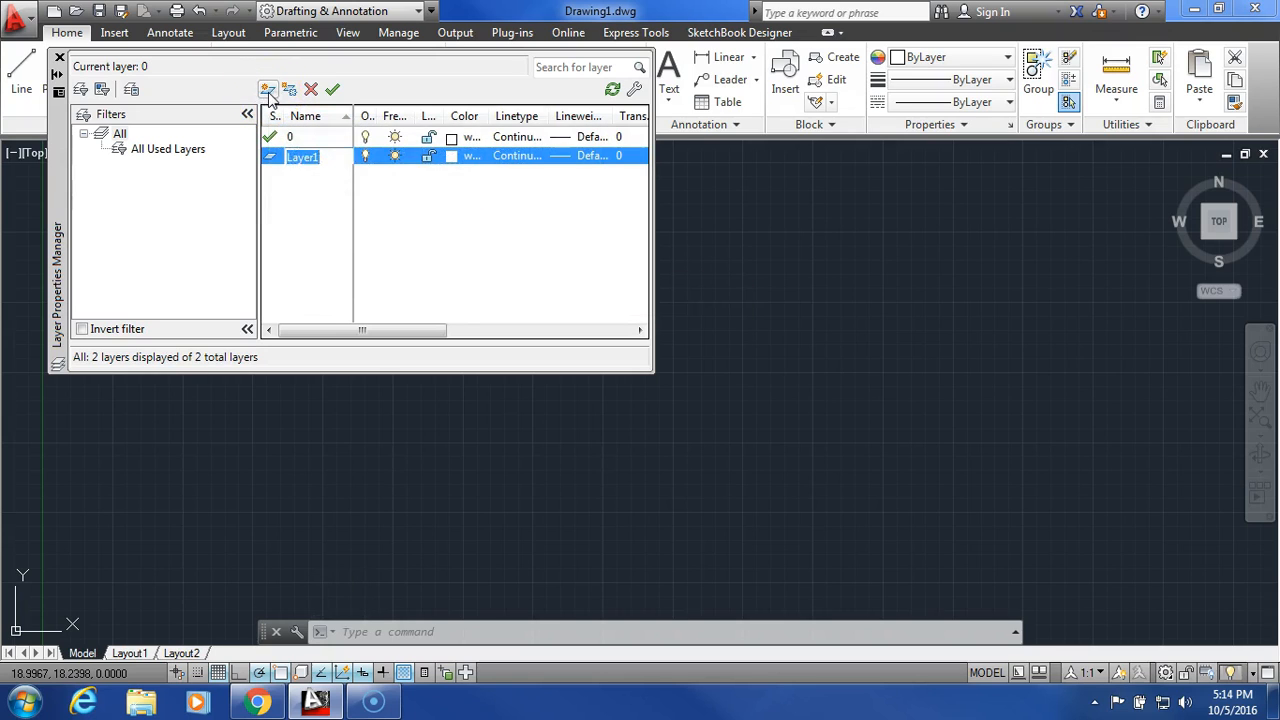
pyautogui.click(267, 90)
pyautogui.click(267, 90)
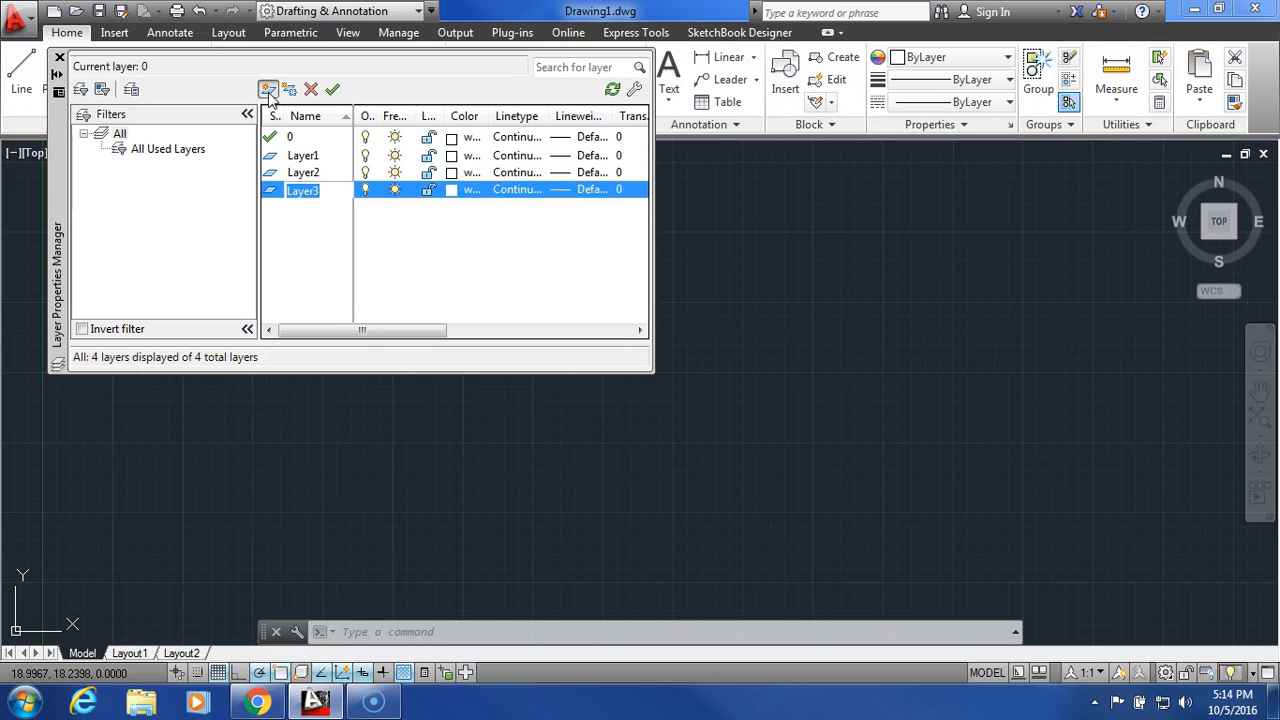
# - Rename Layer1 as Construction and Layer2 as Object
pyautogui.click(322, 160)
pyautogui.click(326, 160)
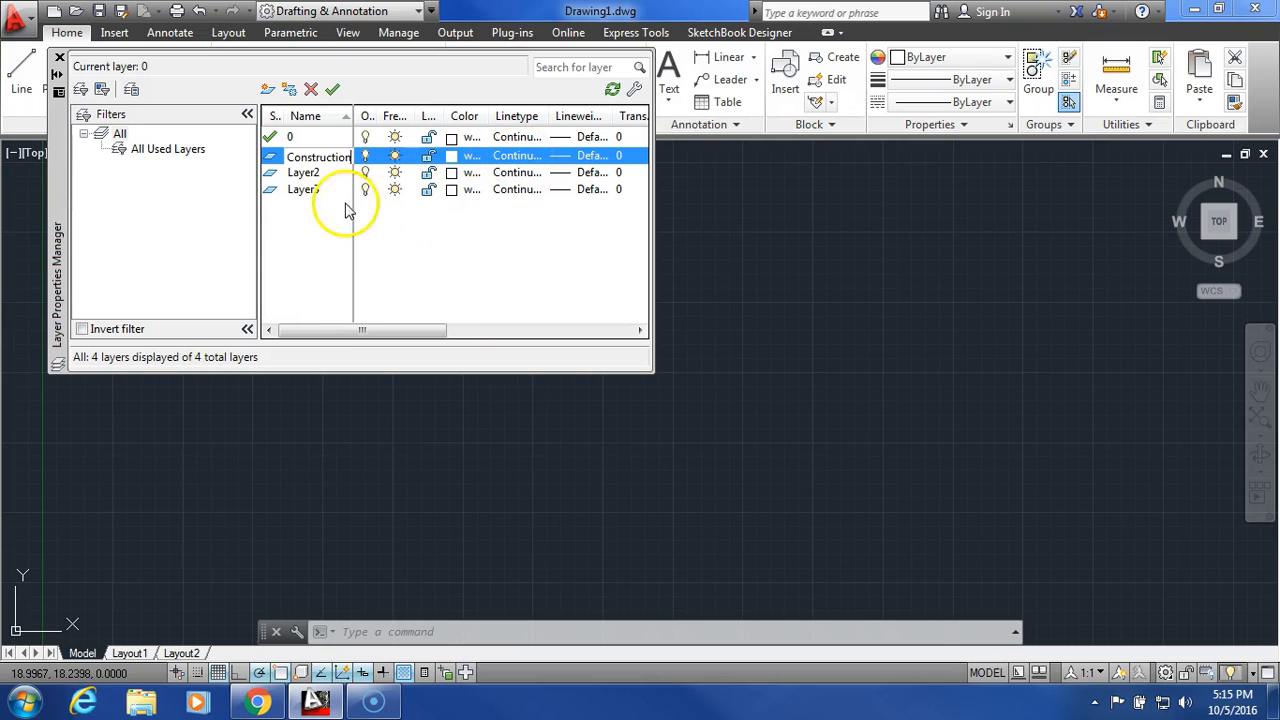
pyautogui.doubleClick(330, 173)
pyautogui.click(332, 174)
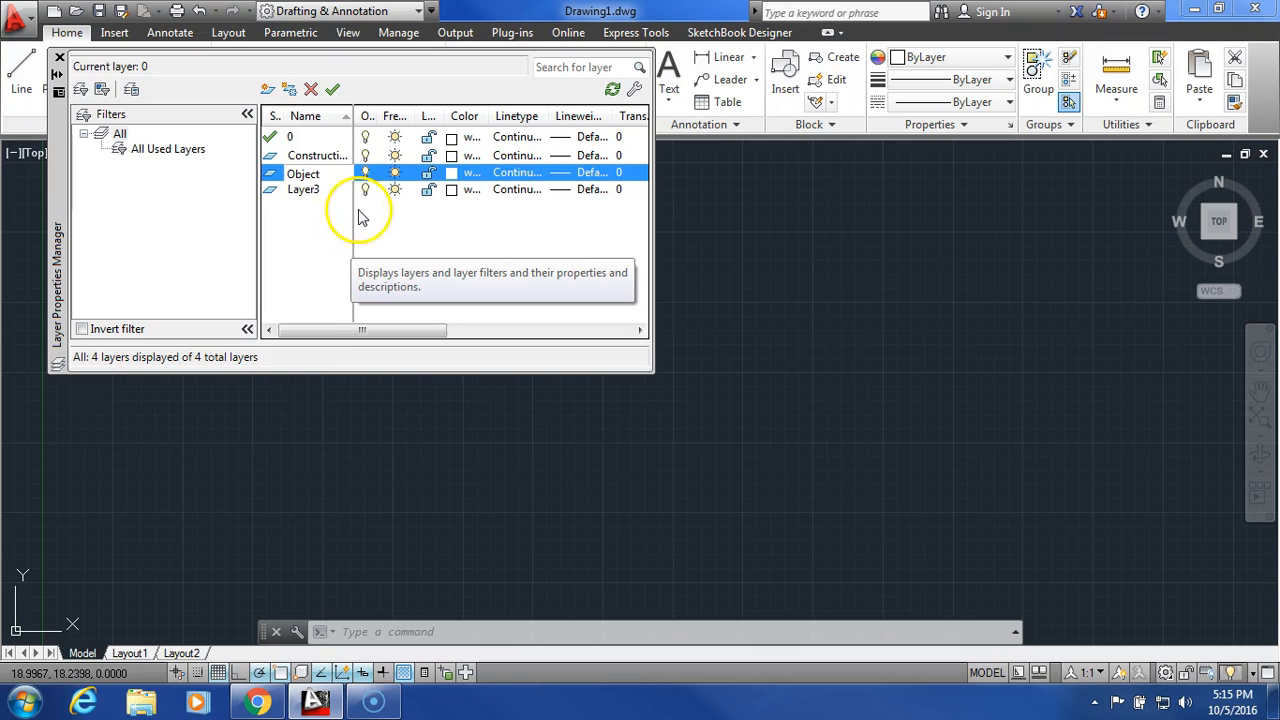
# - Set the Object layer's color to red
pyautogui.click(451, 177)
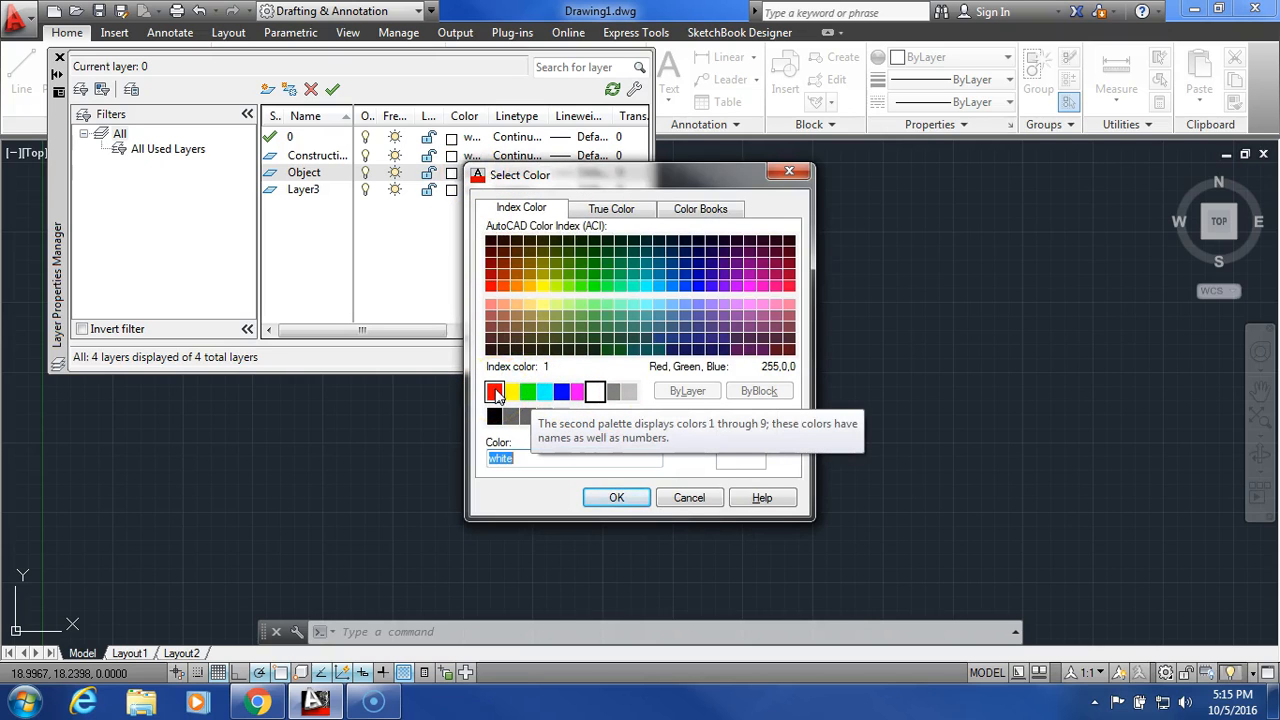
pyautogui.click(495, 392)
pyautogui.click(618, 499)
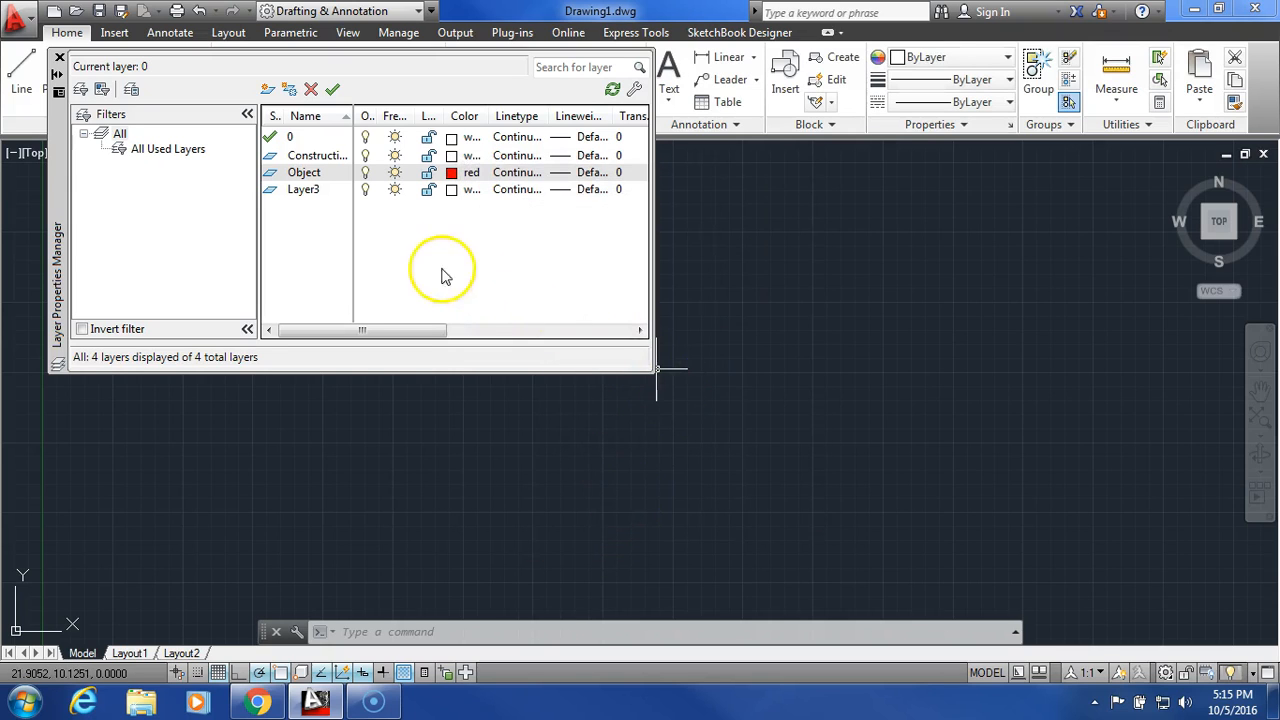
# - Rename Layer3 as Hidden and set its color to blue
pyautogui.doubleClick(322, 191)
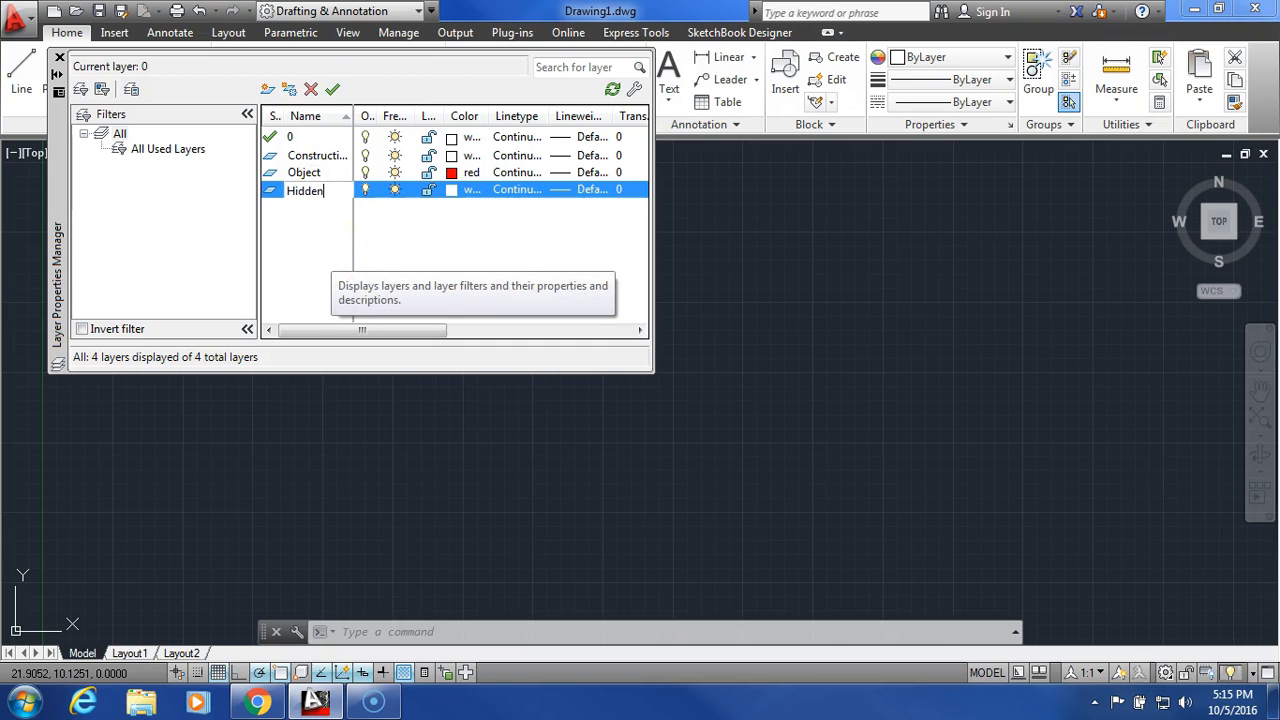
pyautogui.click(449, 224)
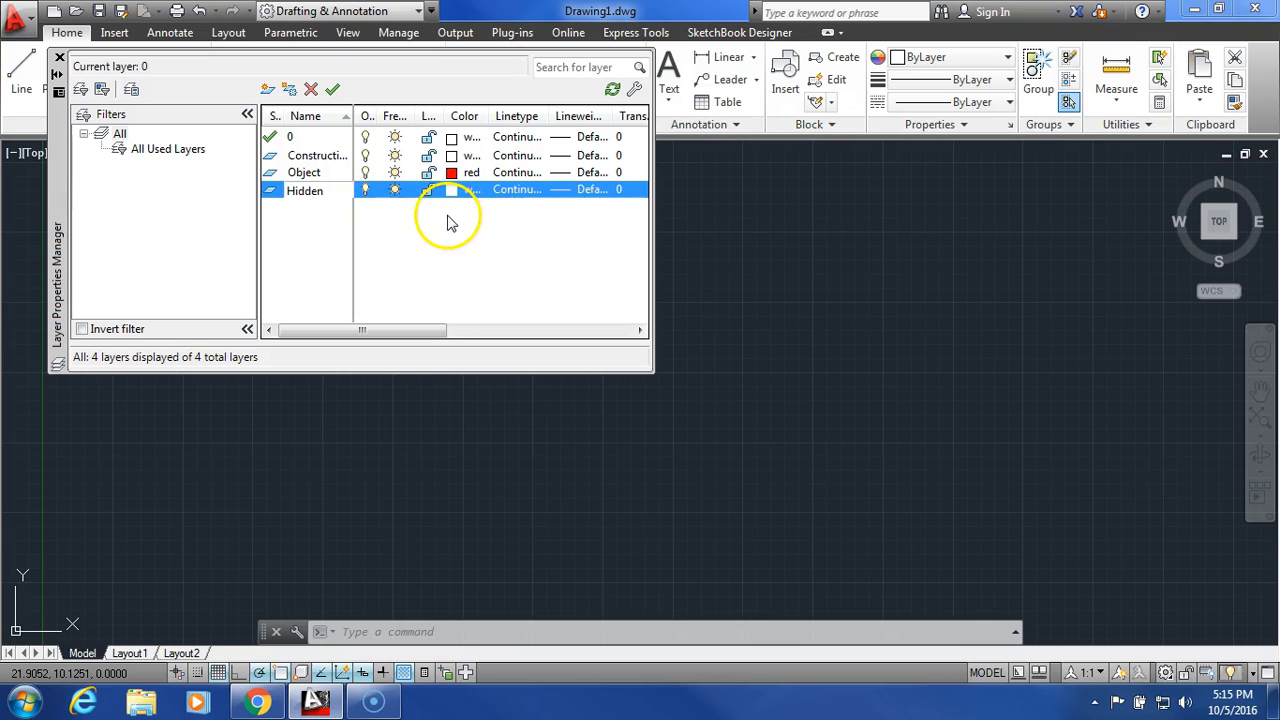
pyautogui.click(451, 191)
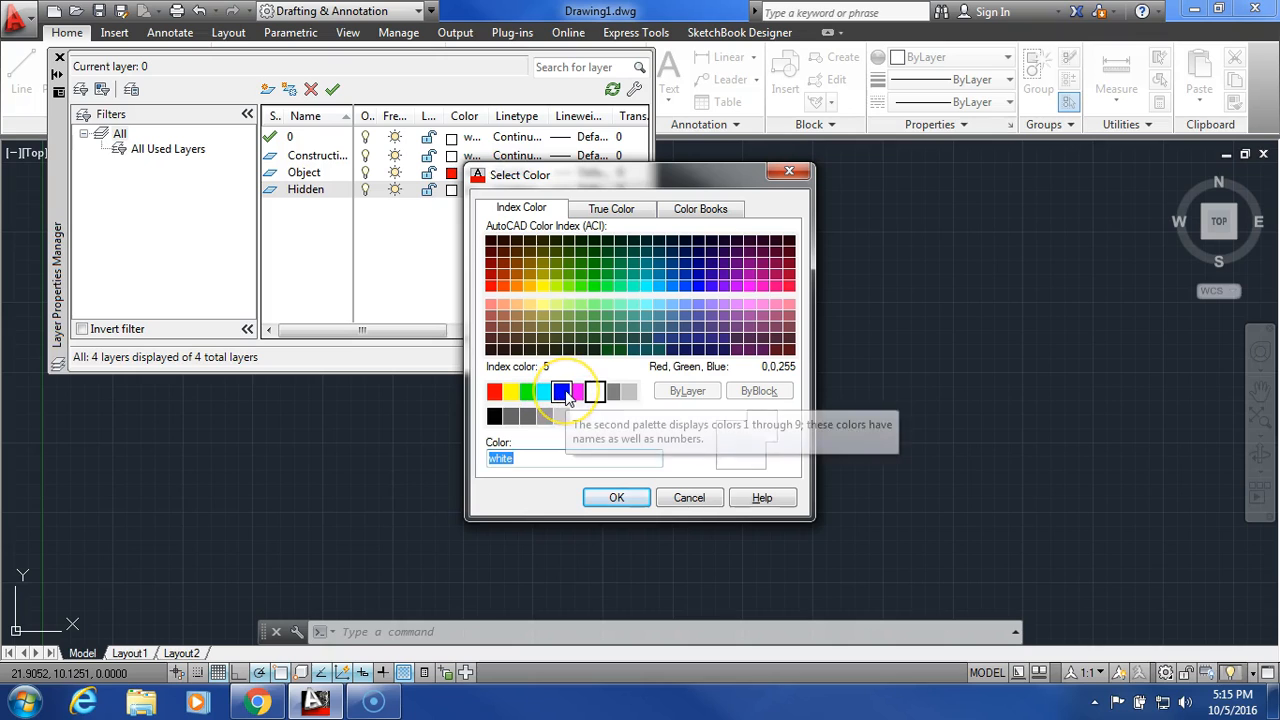
pyautogui.click(562, 392)
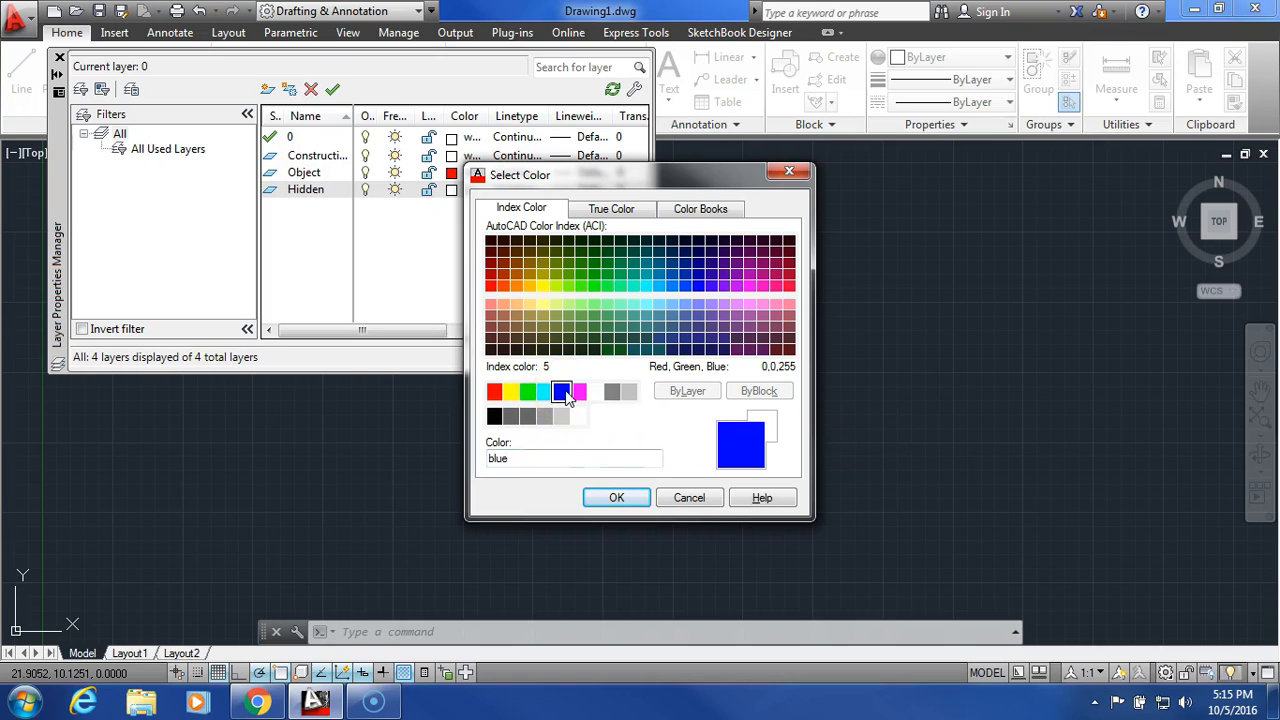
pyautogui.click(616, 498)
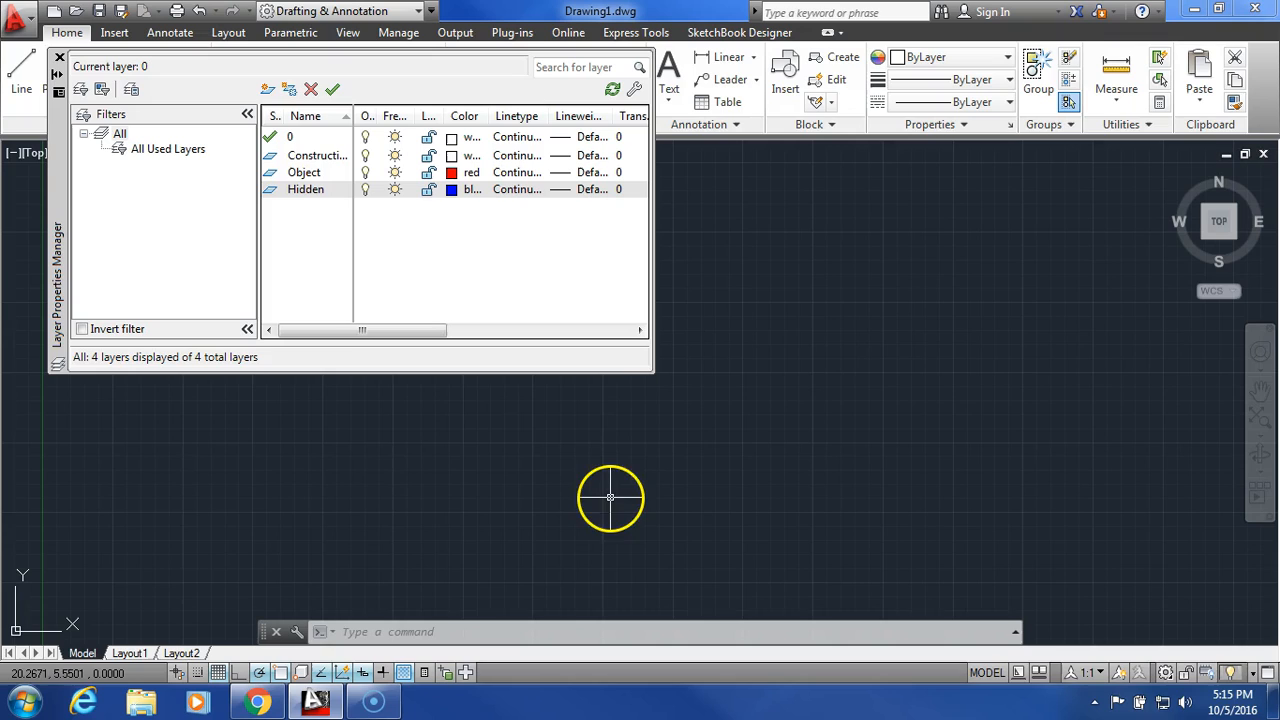
# - Load the HIDDEN linetype, assign it to the Hidden layer, and close the Layer Properties Manager
pyautogui.click(520, 190)
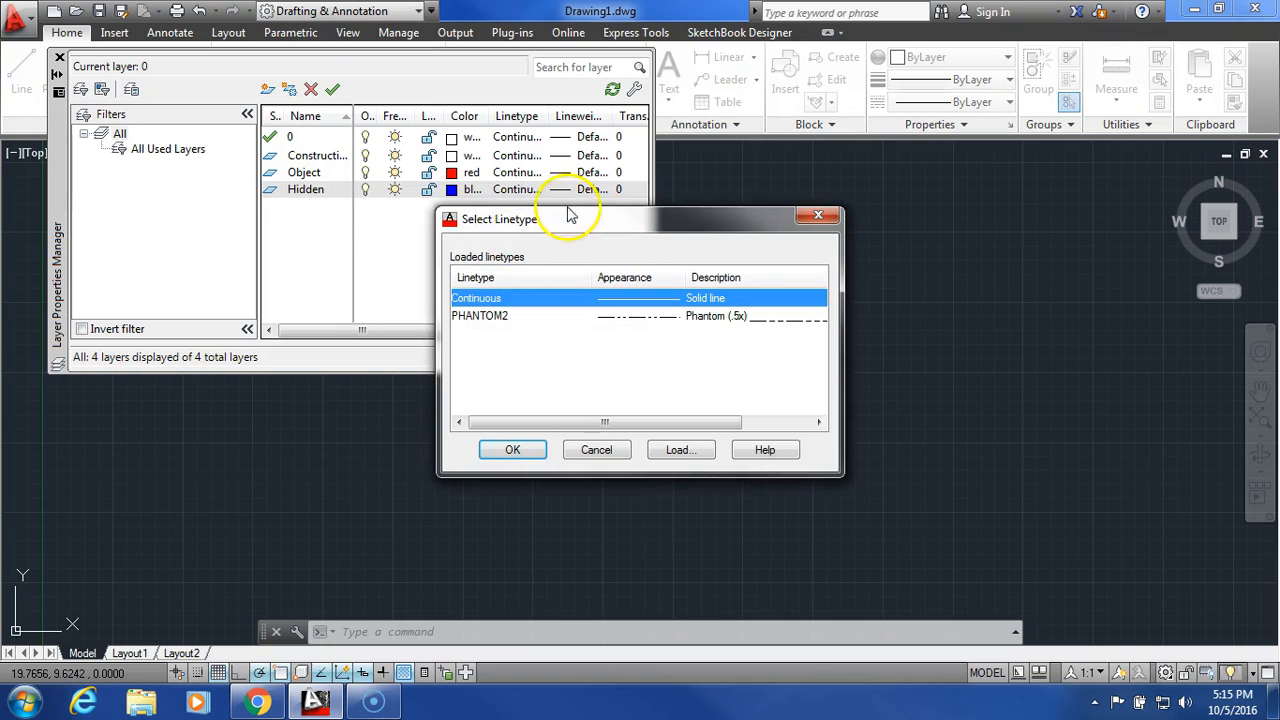
pyautogui.click(676, 452)
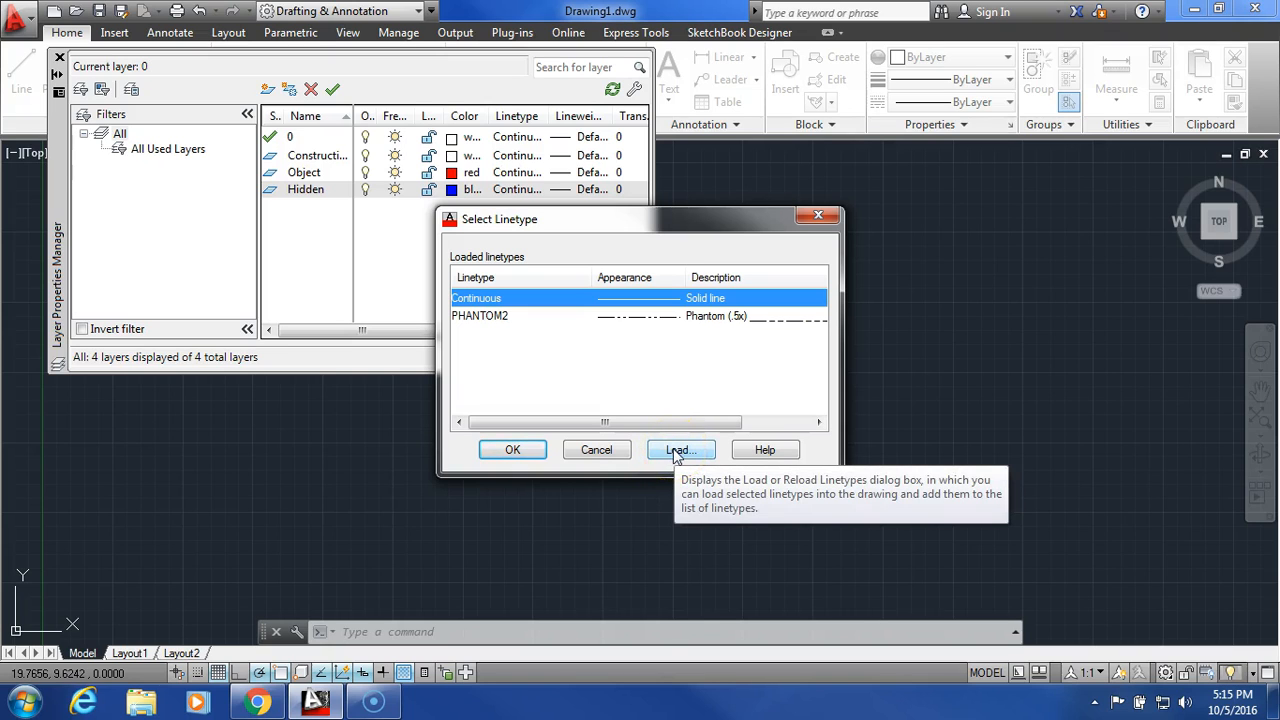
pyautogui.click(818, 310)
pyautogui.moveTo(818, 310); pyautogui.dragTo(820, 398)
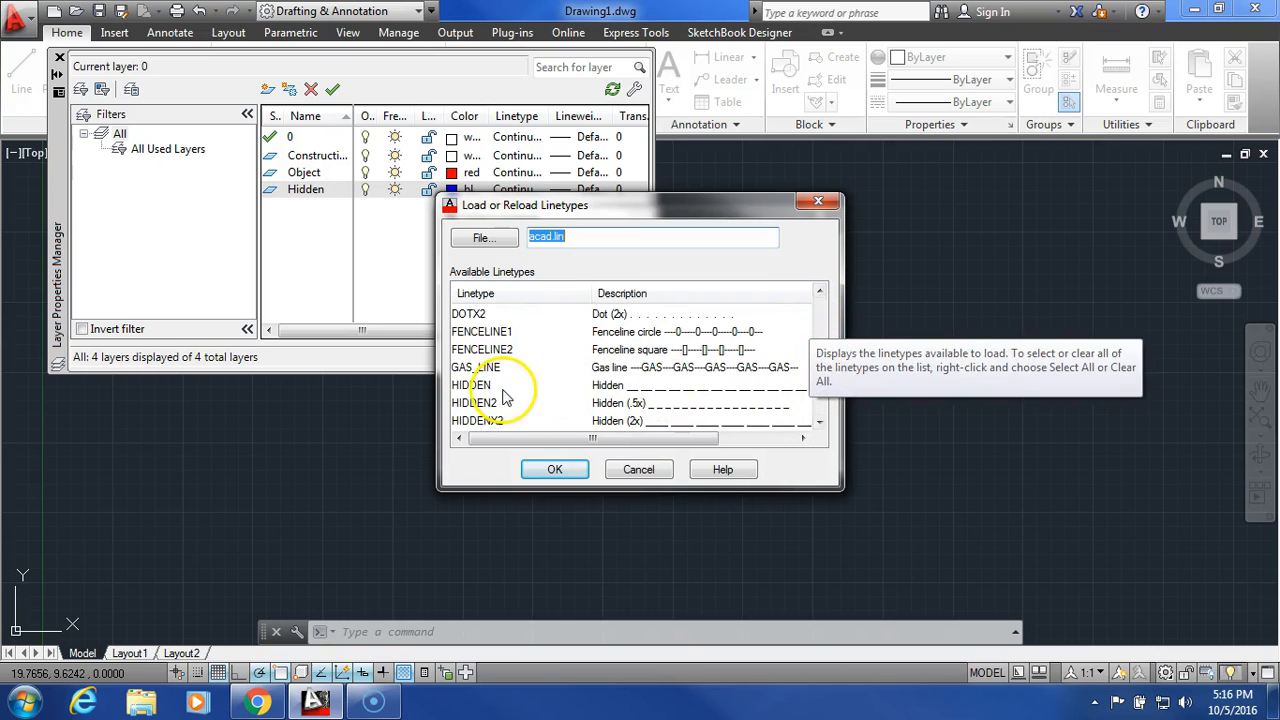
pyautogui.click(472, 385)
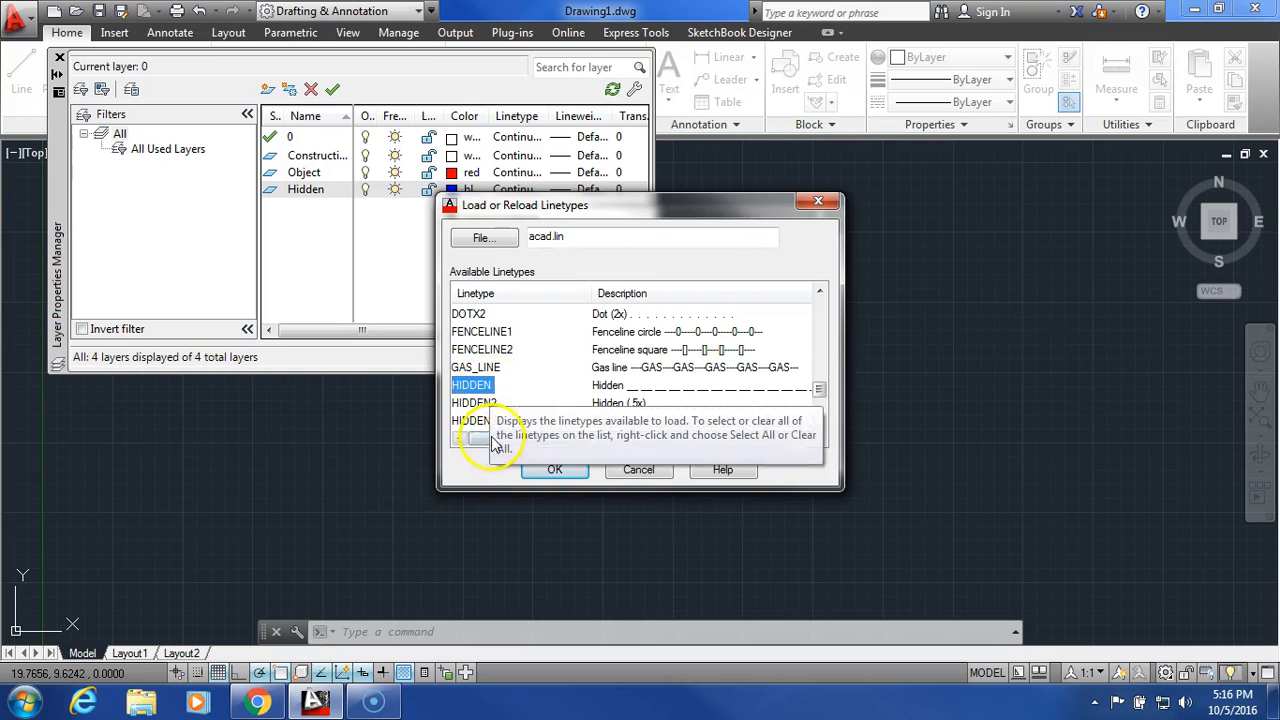
pyautogui.click(553, 470)
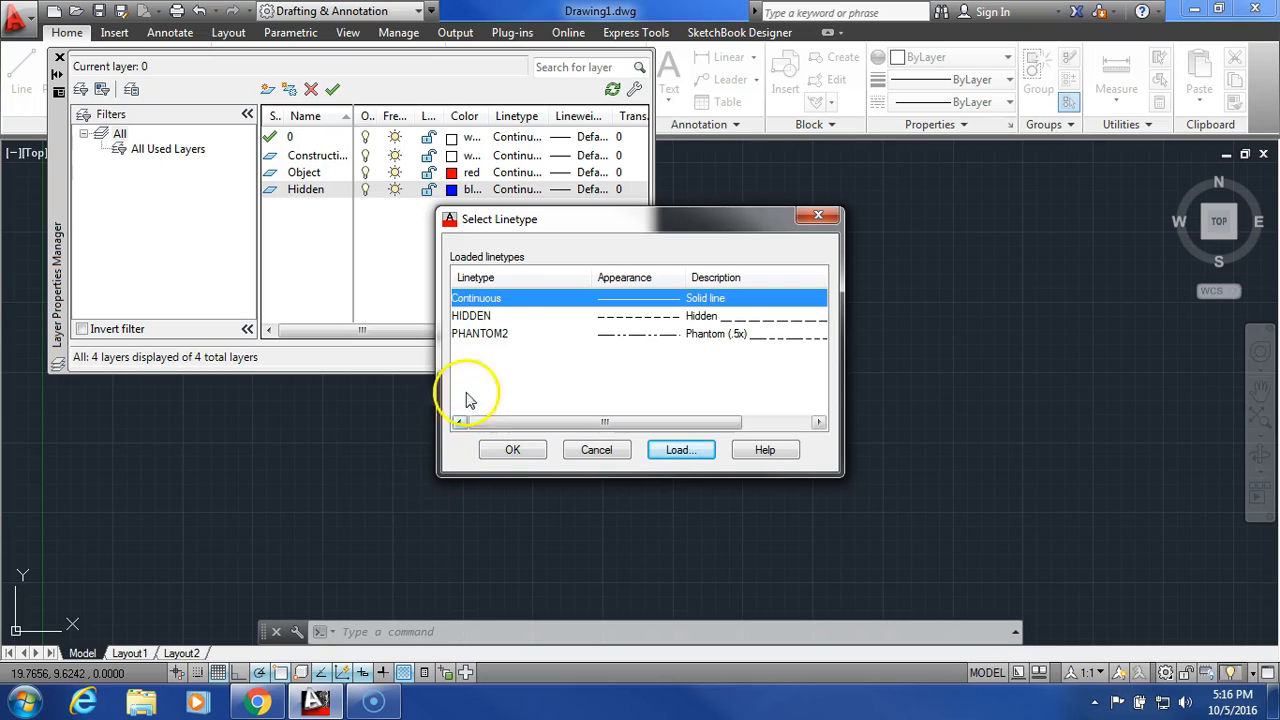
pyautogui.click(496, 318)
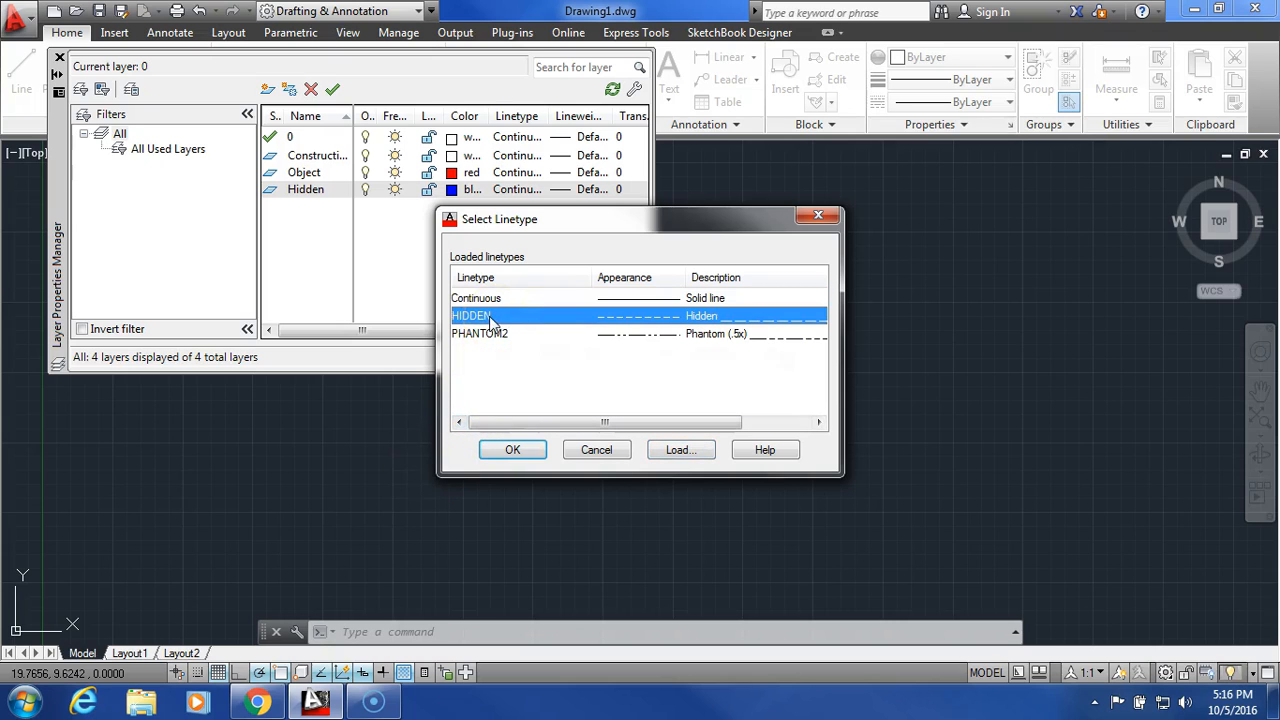
pyautogui.click(503, 451)
pyautogui.click(503, 450)
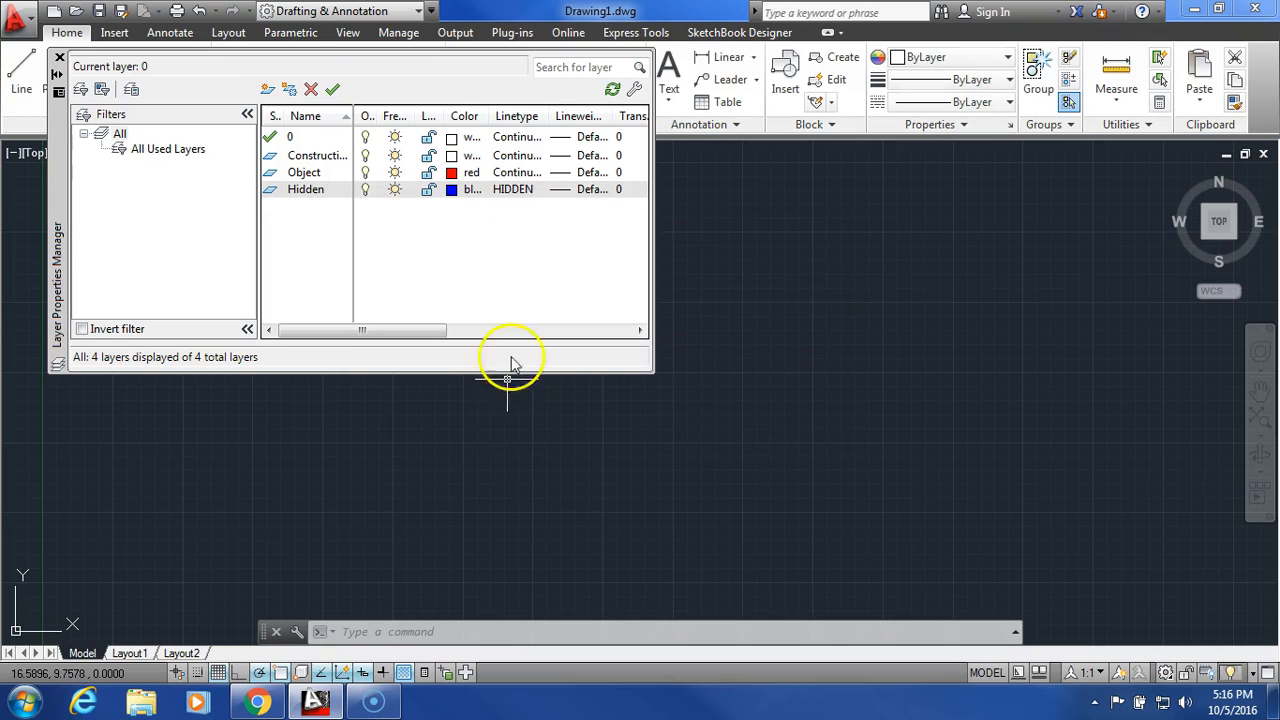
pyautogui.click(60, 60)
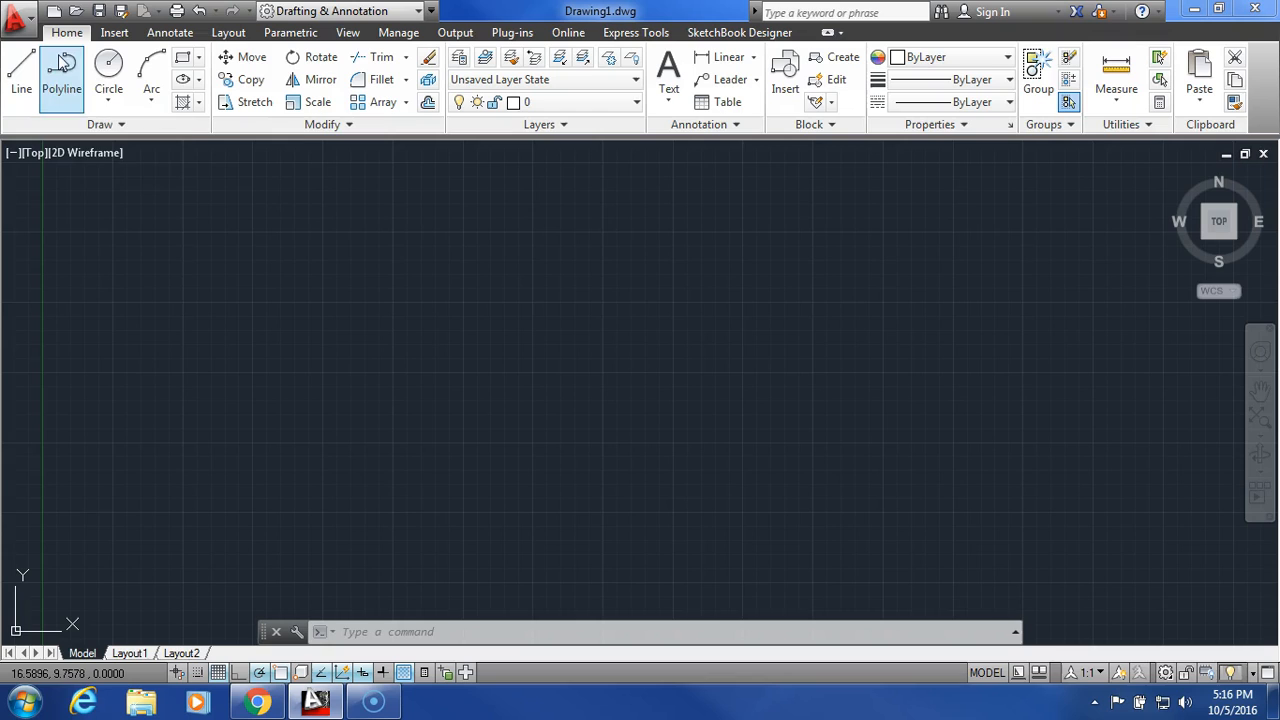
pyautogui.click(614, 104)
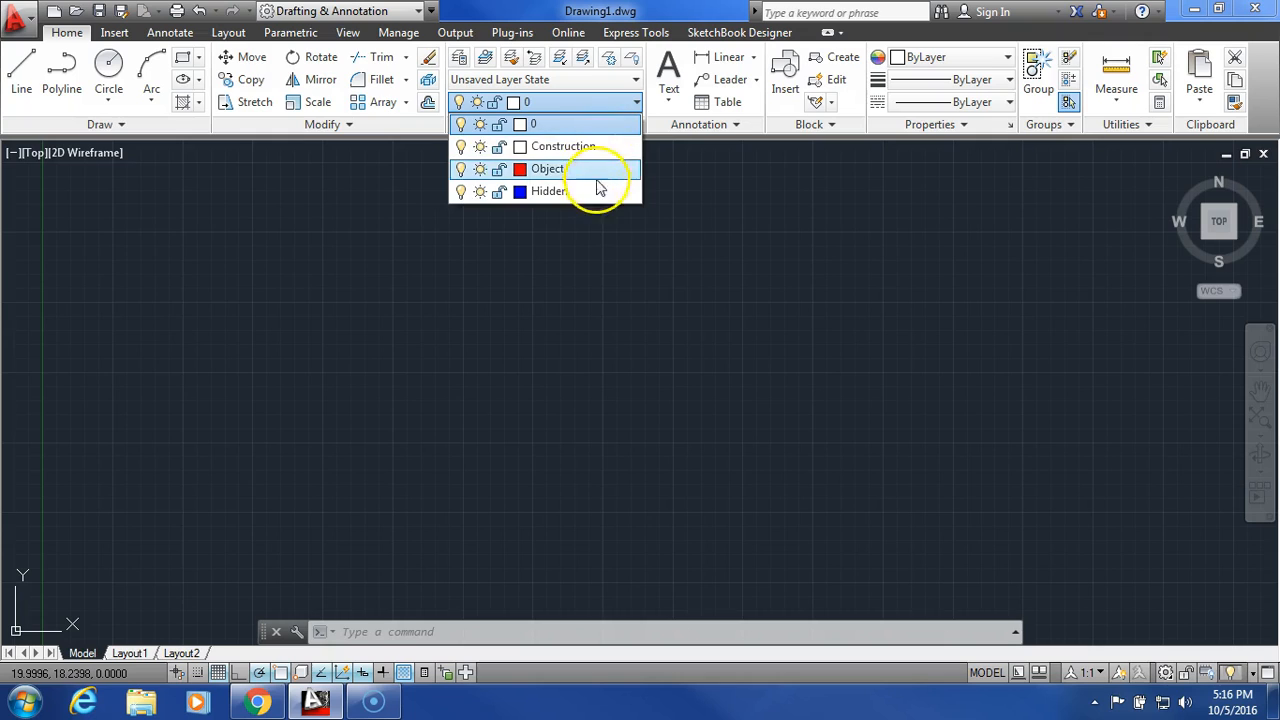
pyautogui.click(591, 105)
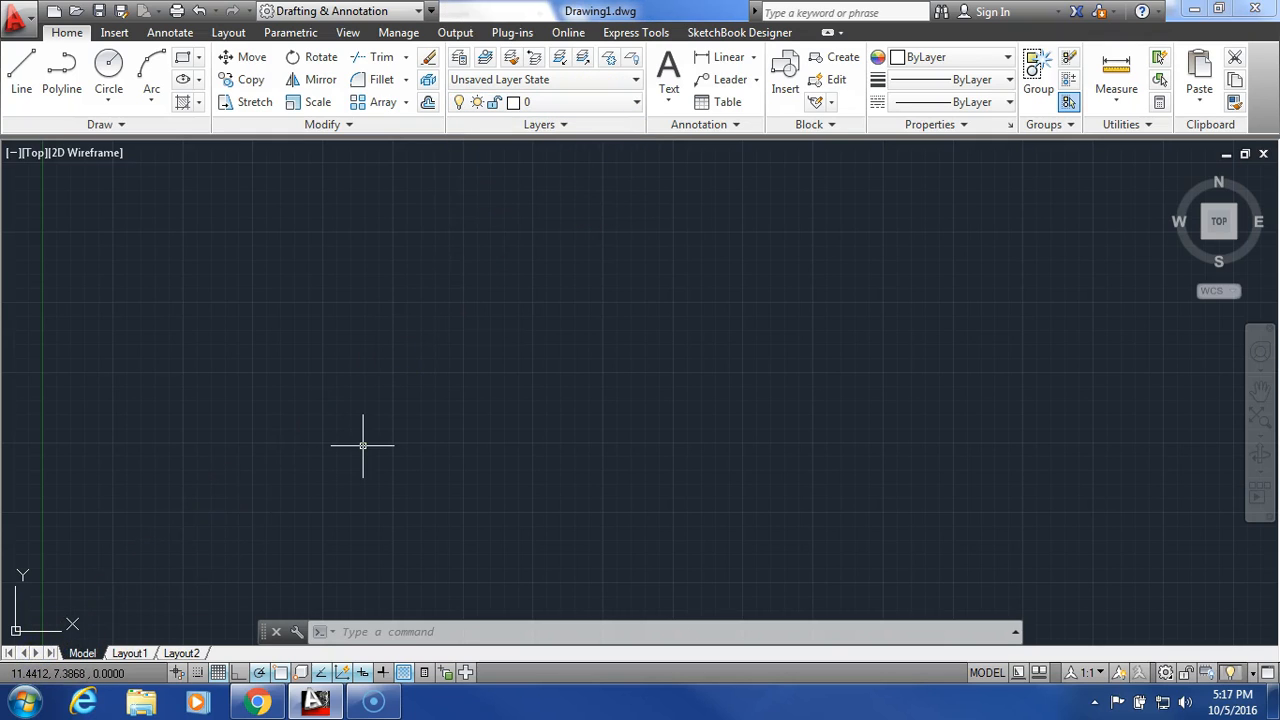
pyautogui.click(314, 437)
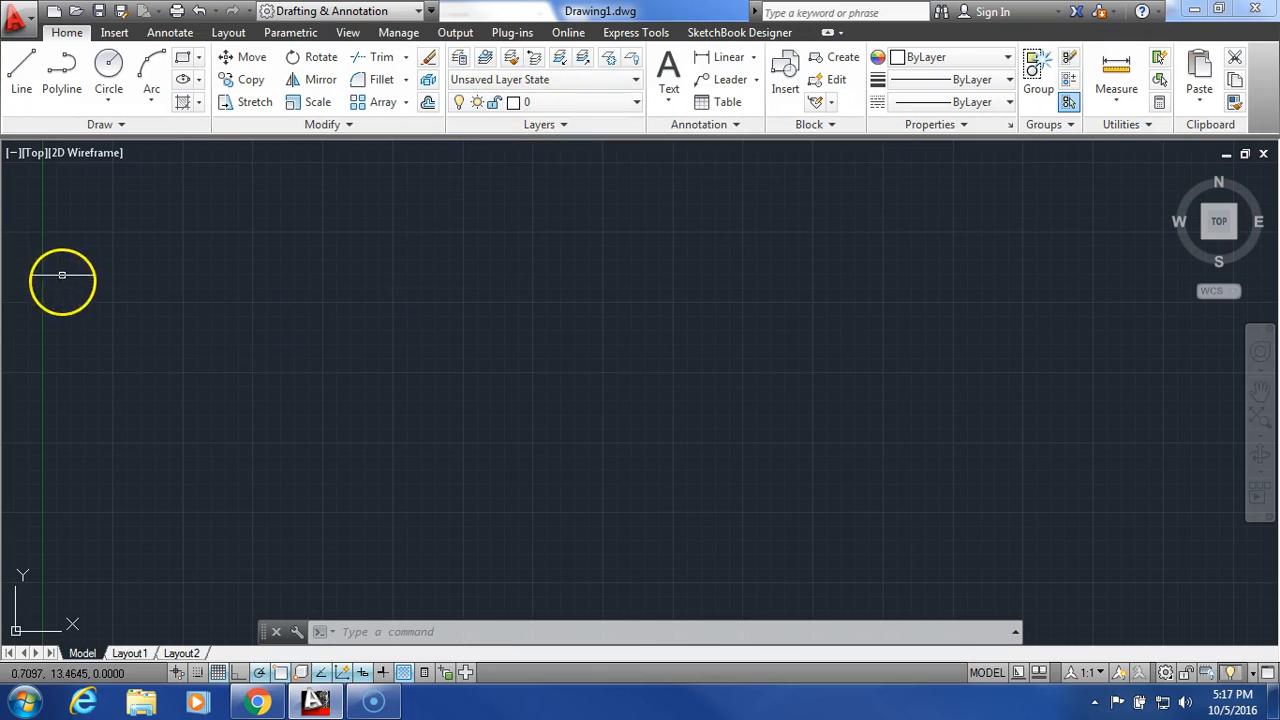
# - Turn on snap and draw an 11 by 8.5 rectangle with the Line tool, starting from its lower-left corner at 7.5, 5
pyautogui.click(20, 85)
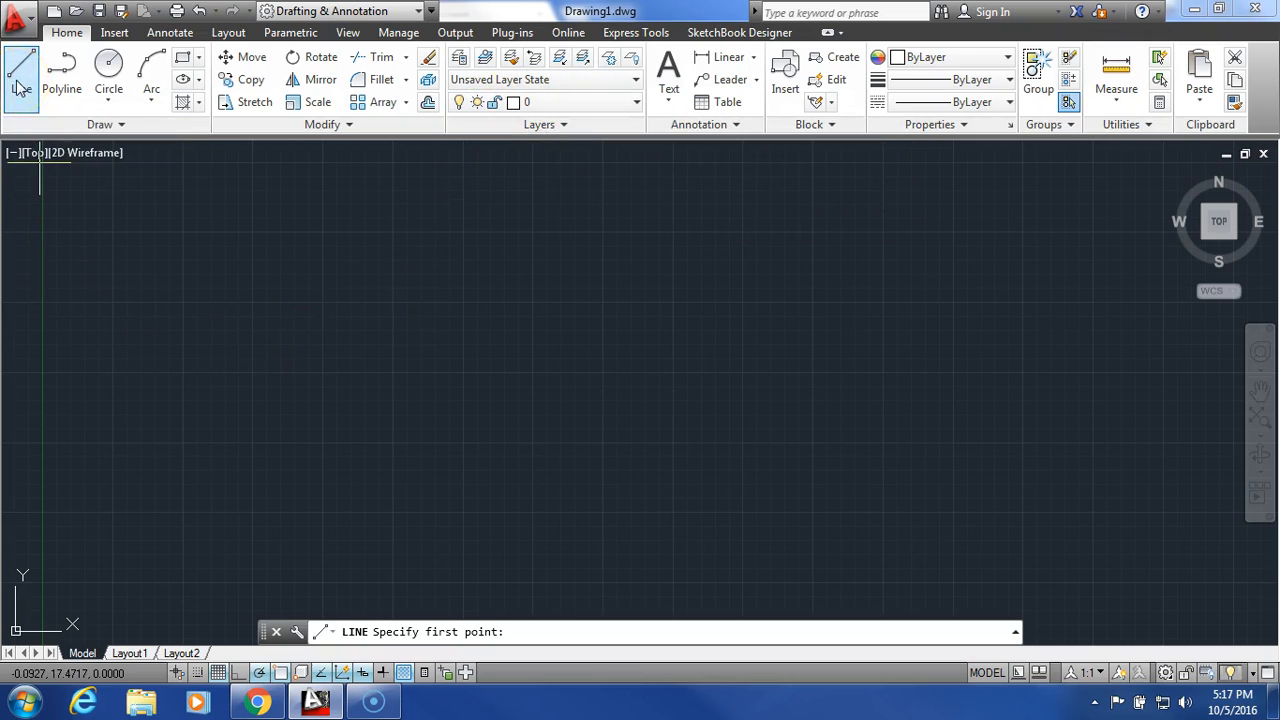
pyautogui.click(200, 675)
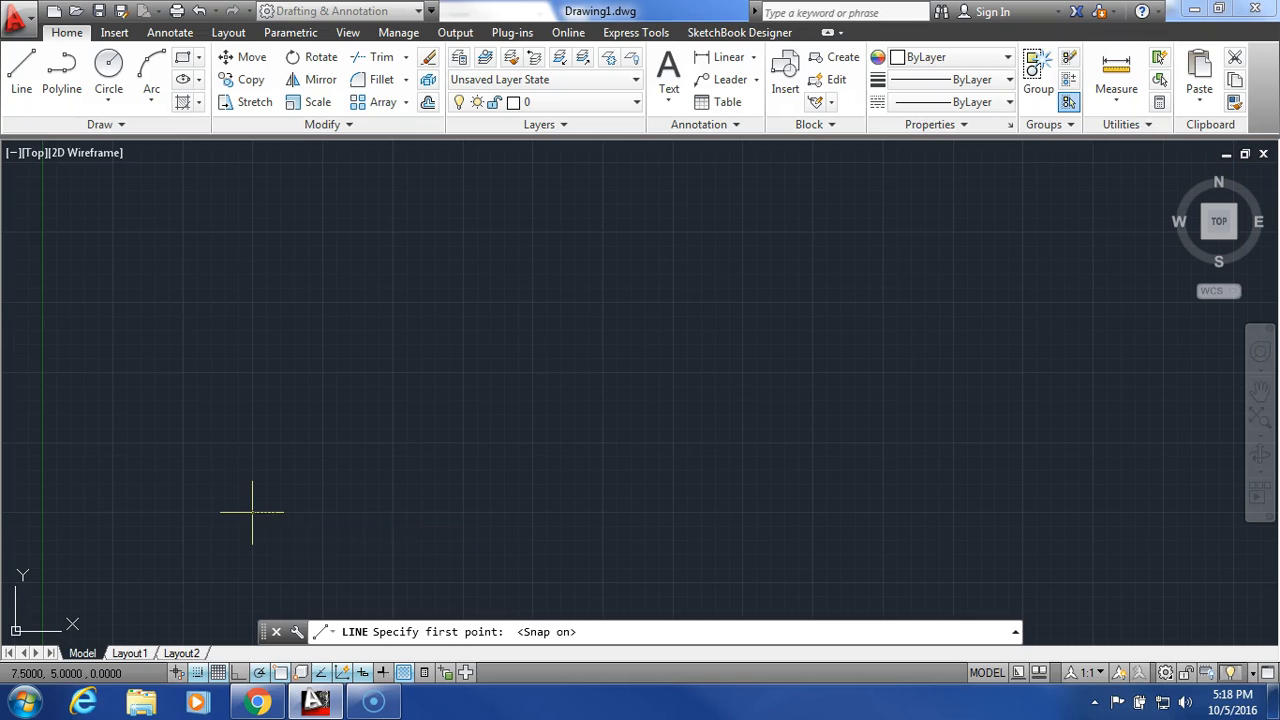
pyautogui.click(252, 512)
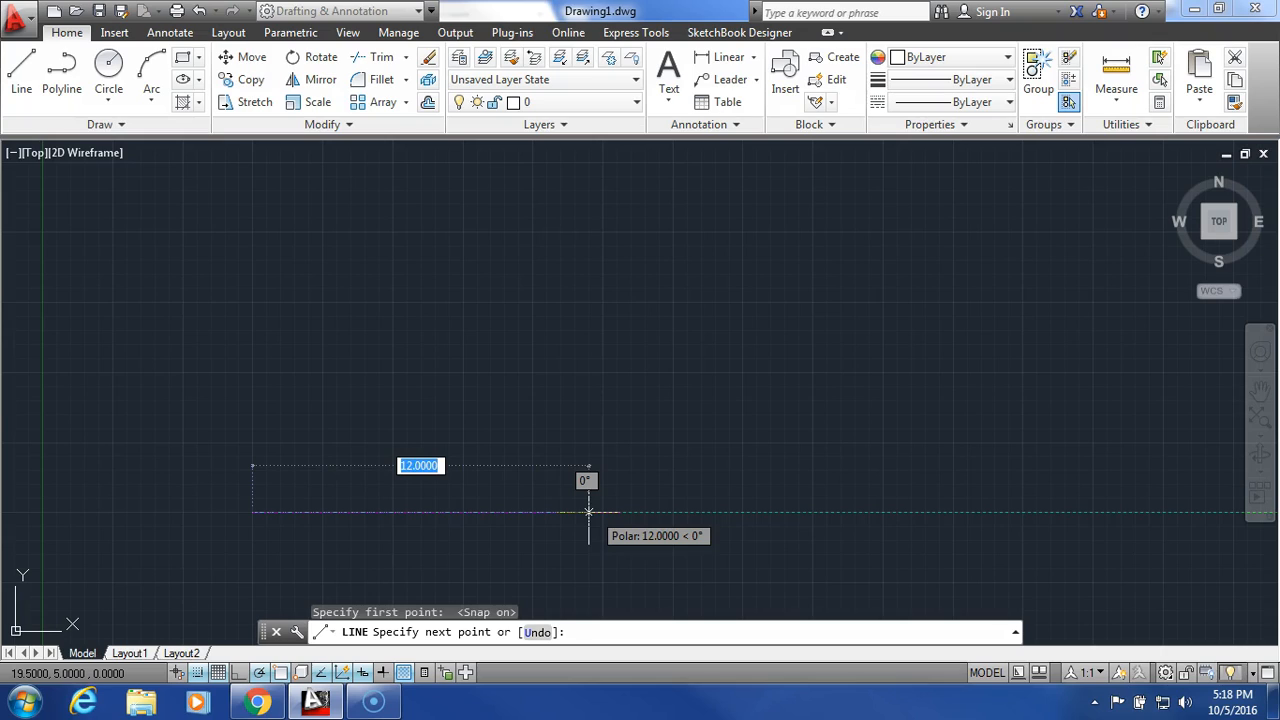
pyautogui.write('11')
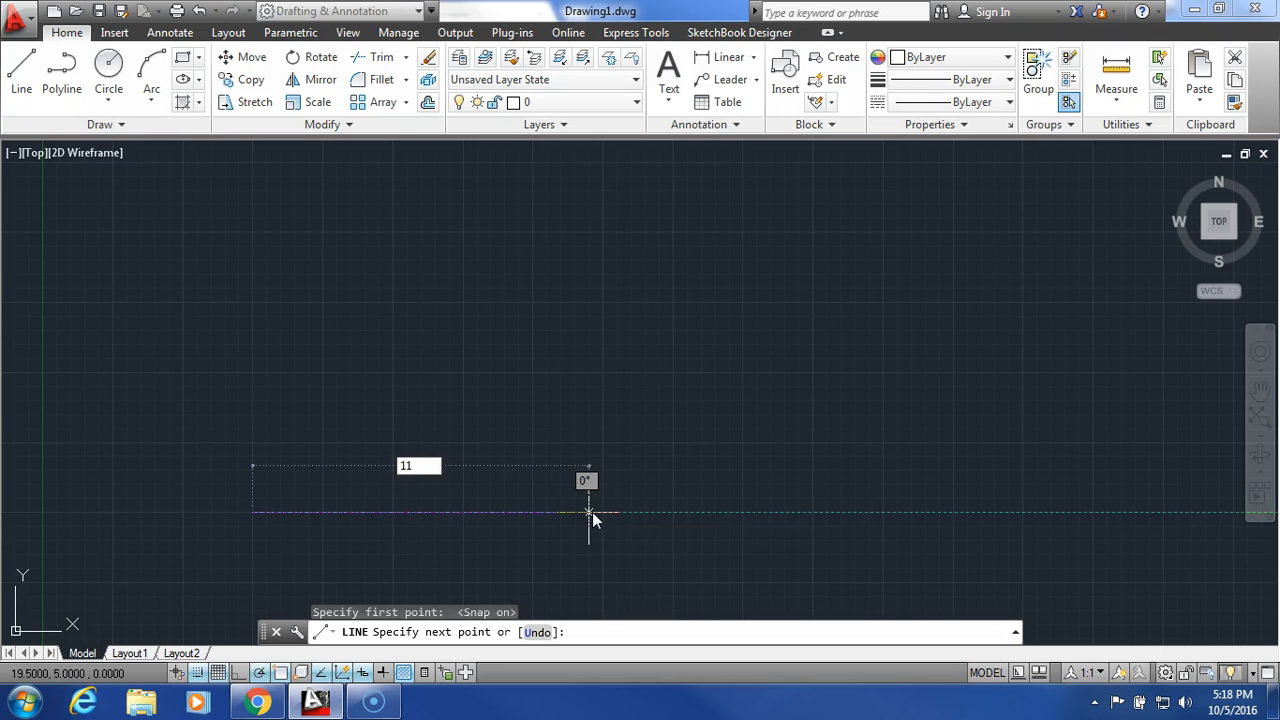
pyautogui.press('Return')
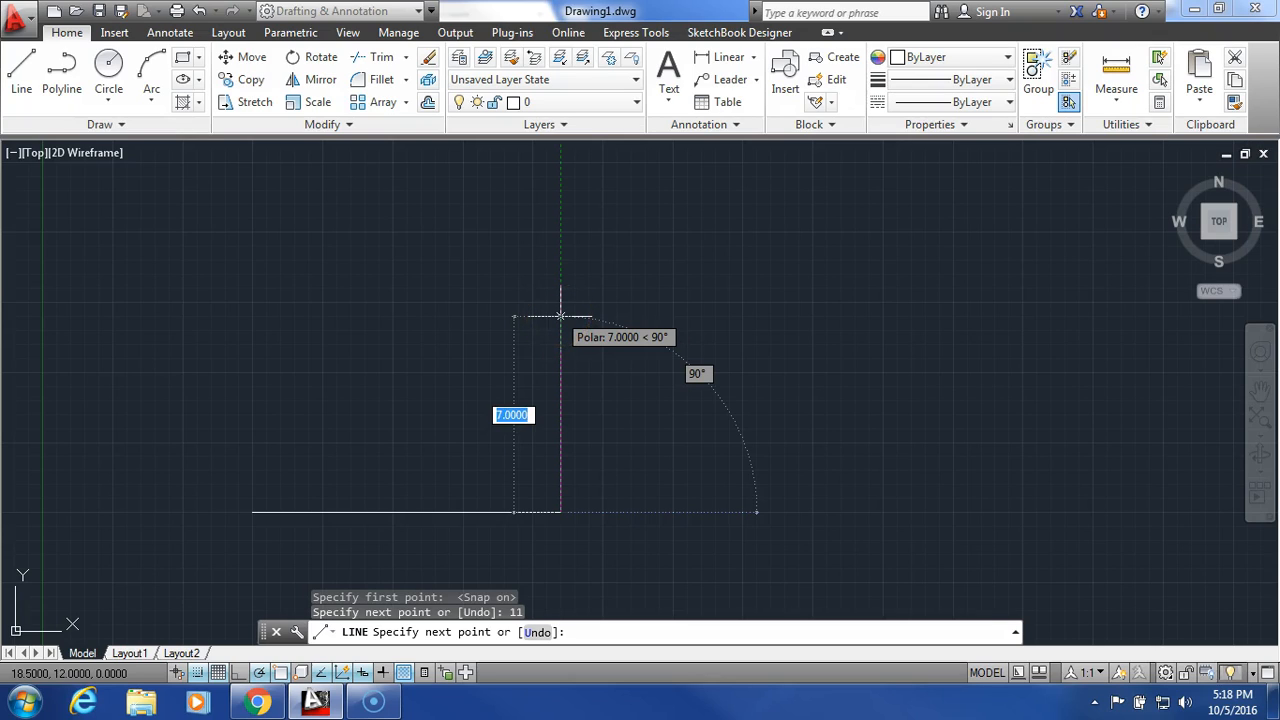
pyautogui.write('8.5')
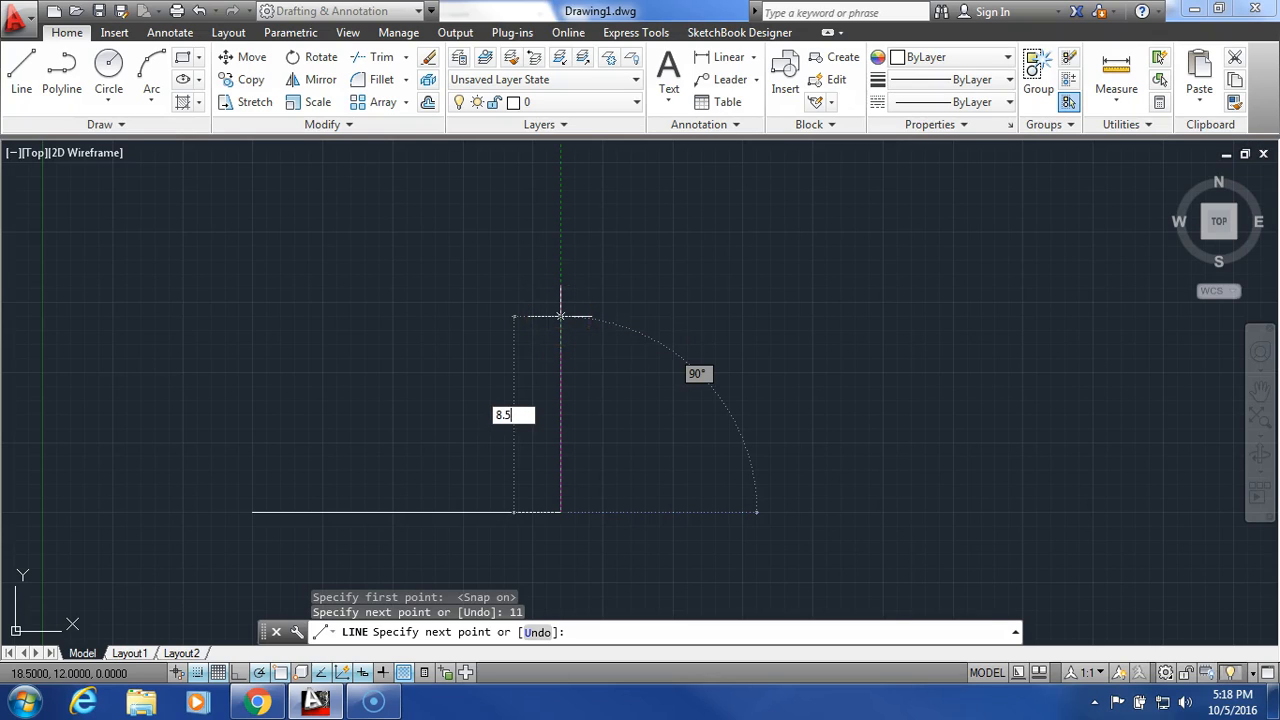
pyautogui.press('Return')
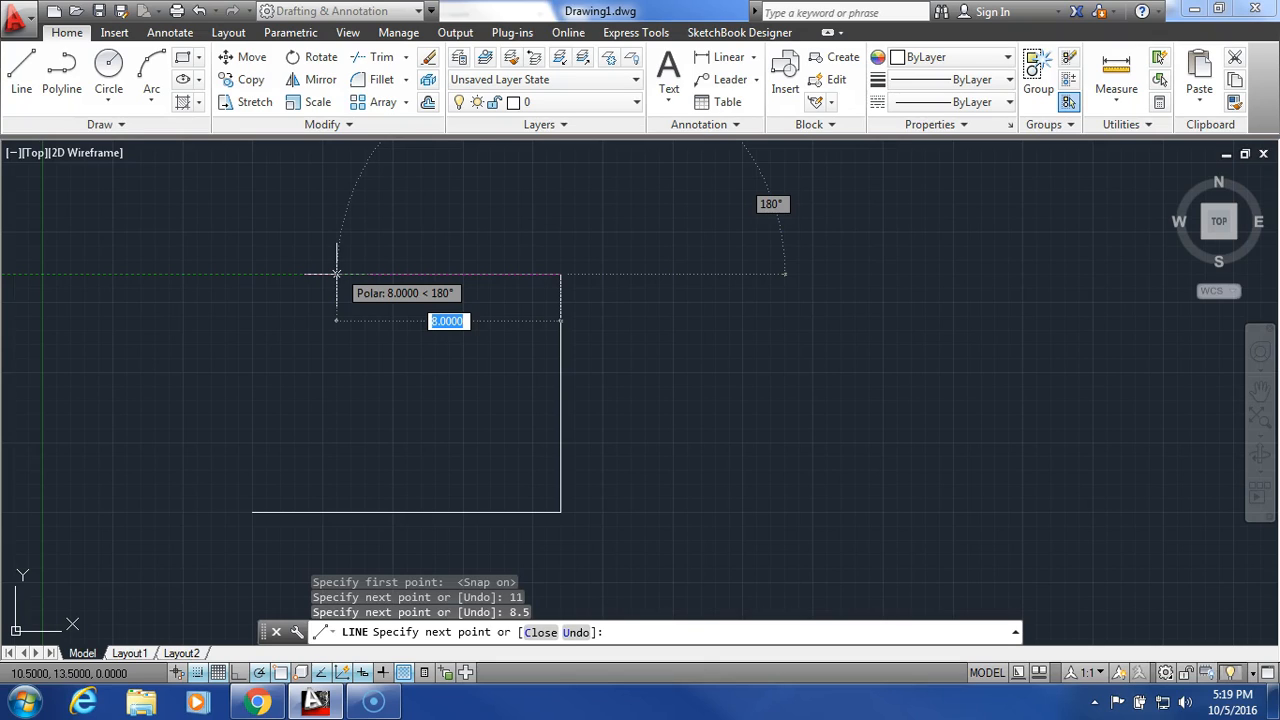
pyautogui.write('11')
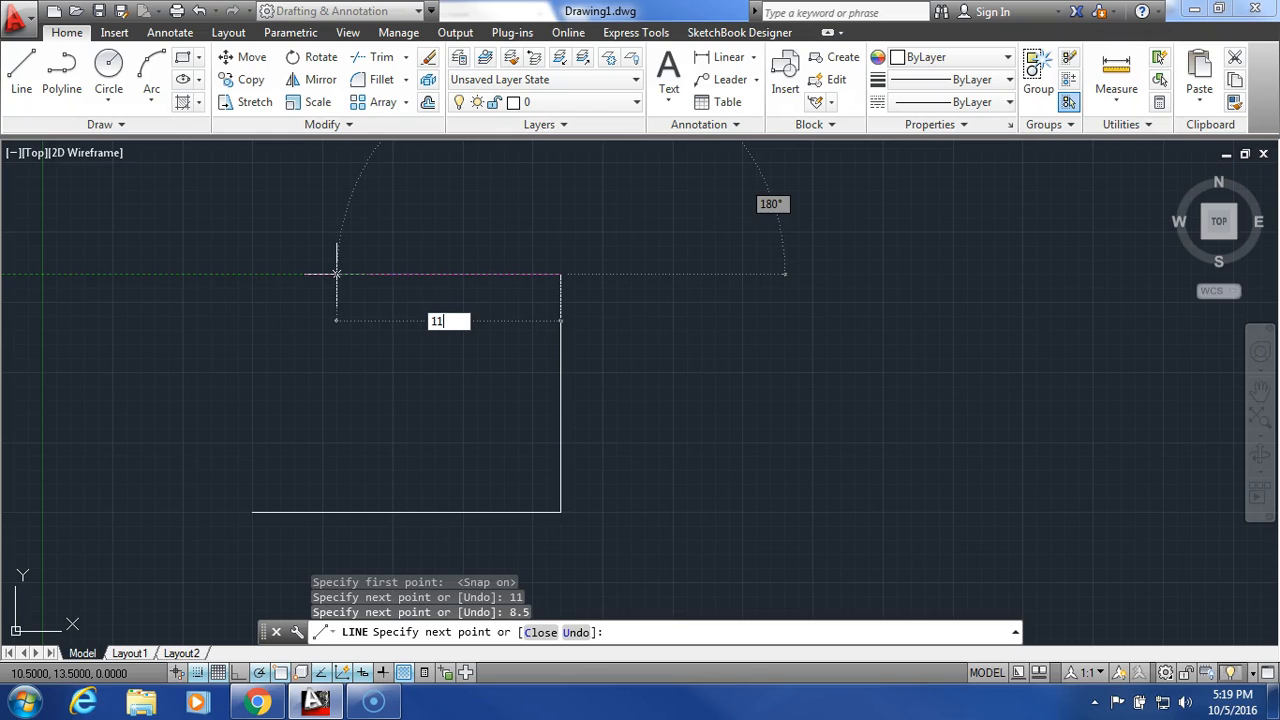
pyautogui.press('Return')
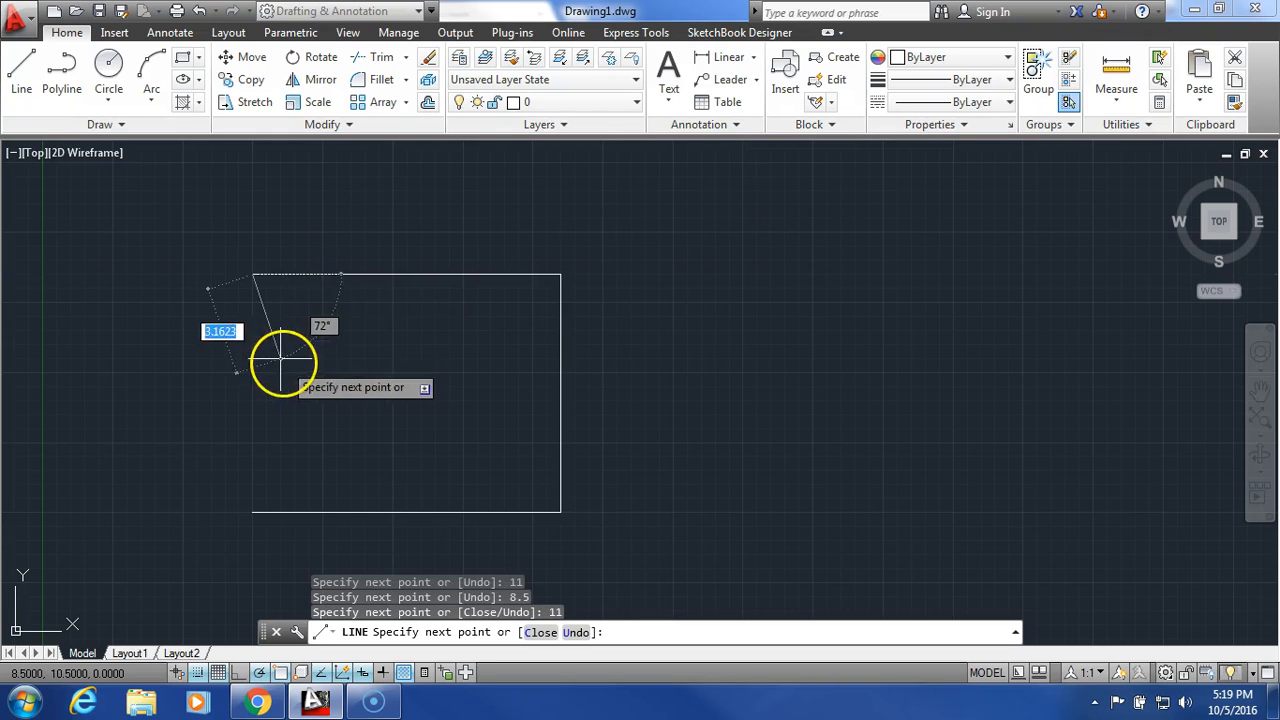
pyautogui.click(252, 512)
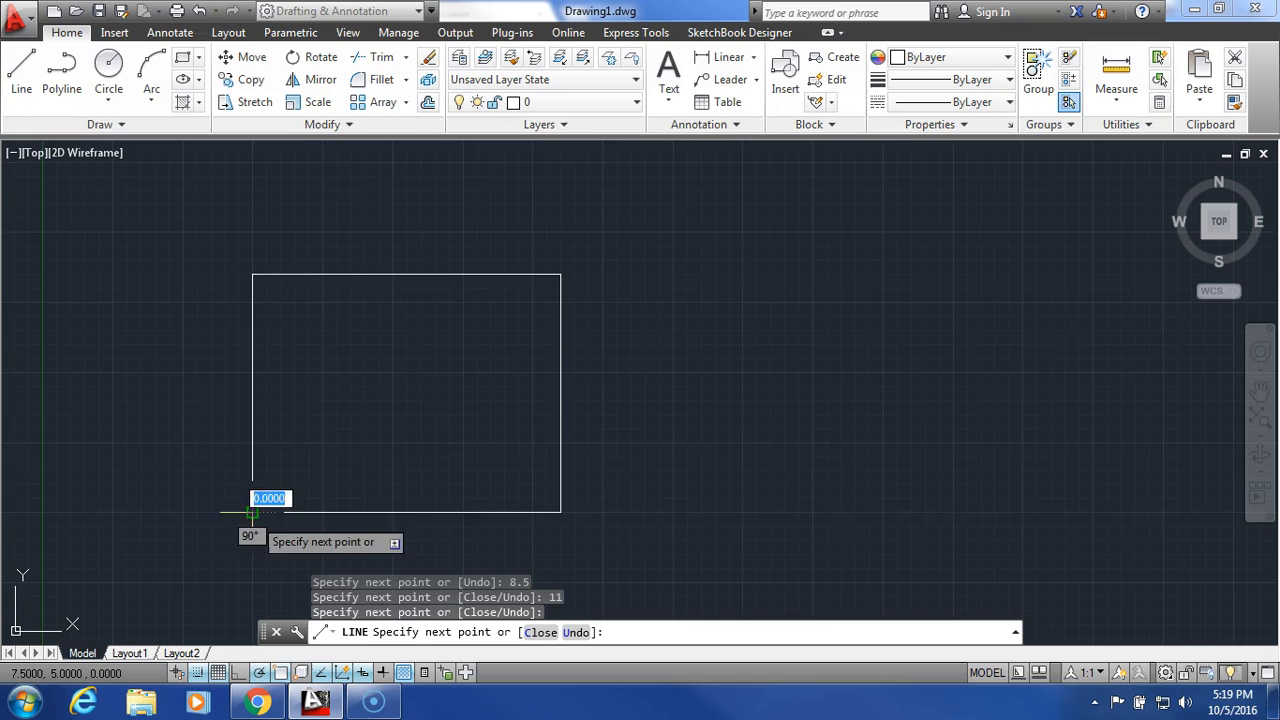
pyautogui.rightClick(398, 406)
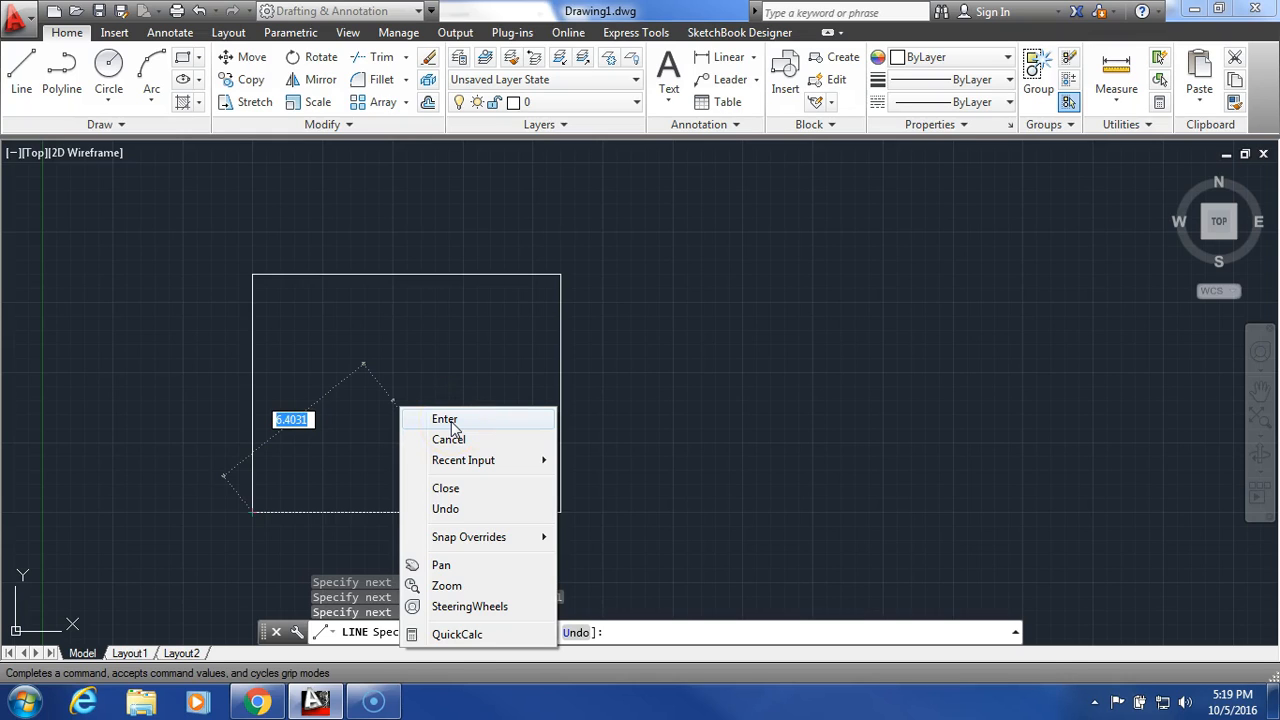
pyautogui.click(450, 423)
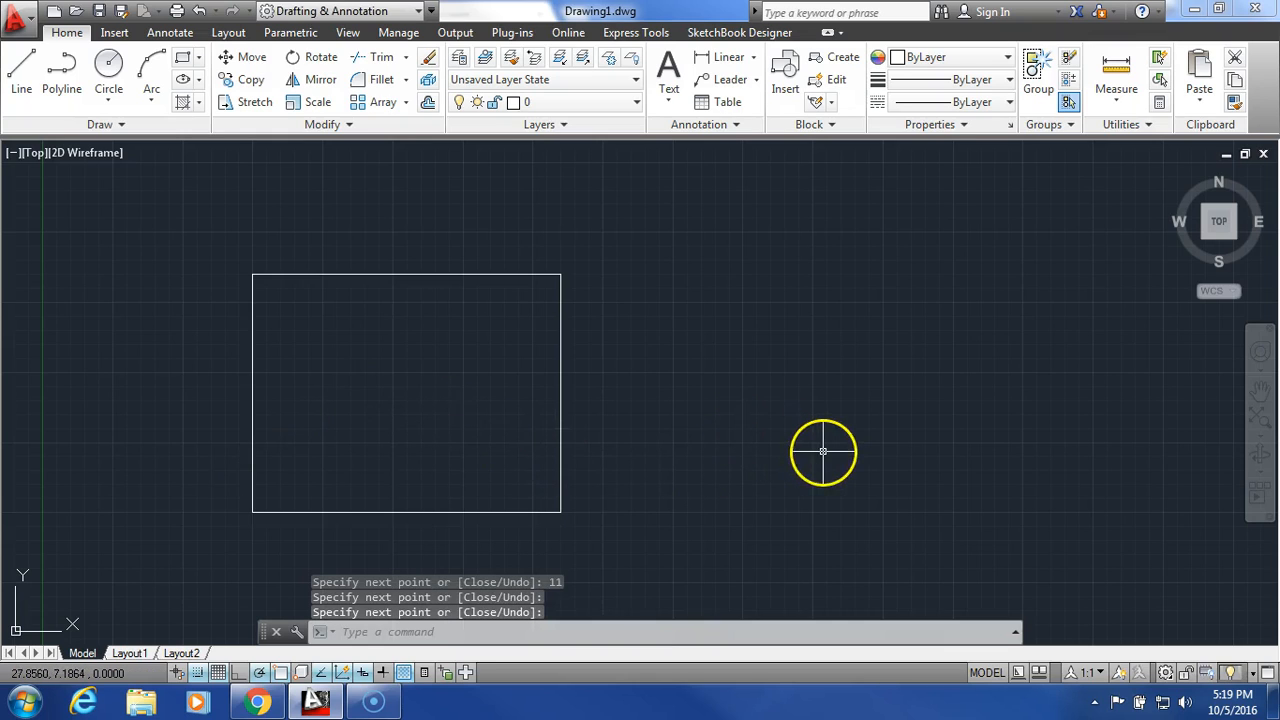
# - Offset the rectangle's right and left sides 3 units inward
pyautogui.click(1260, 393)
pyautogui.moveTo(444, 388)
pyautogui.mouseDown()
pyautogui.moveTo(551, 391)
pyautogui.moveTo(660, 366)
pyautogui.mouseUp()
pyautogui.scroll(-2, 628, 380)
pyautogui.scroll(4, 626, 380)
pyautogui.rightClick(883, 390)
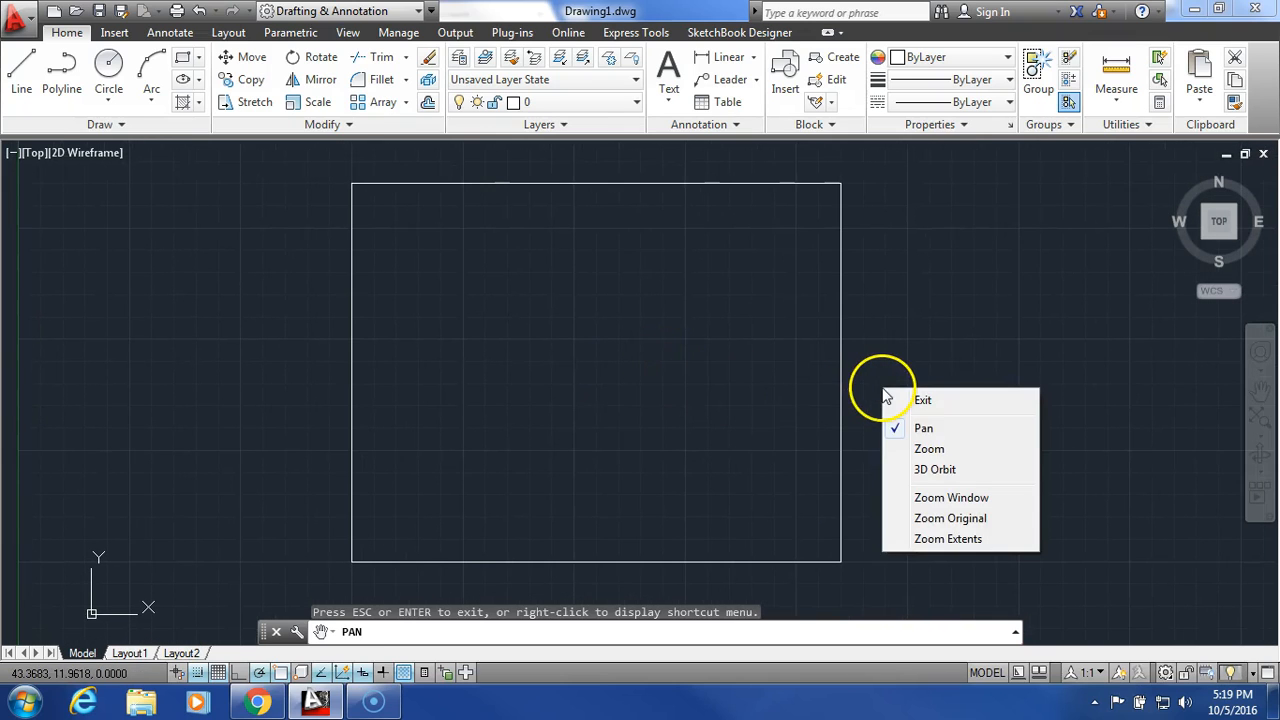
pyautogui.click(941, 404)
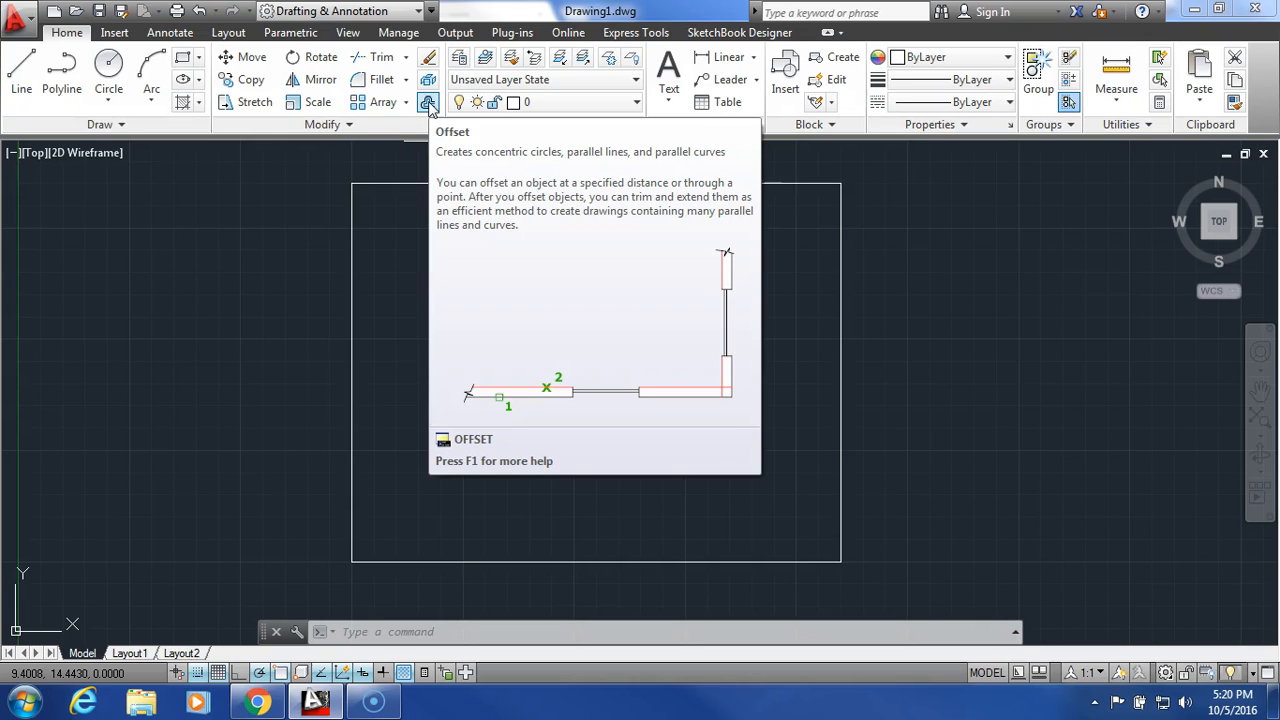
pyautogui.click(428, 104)
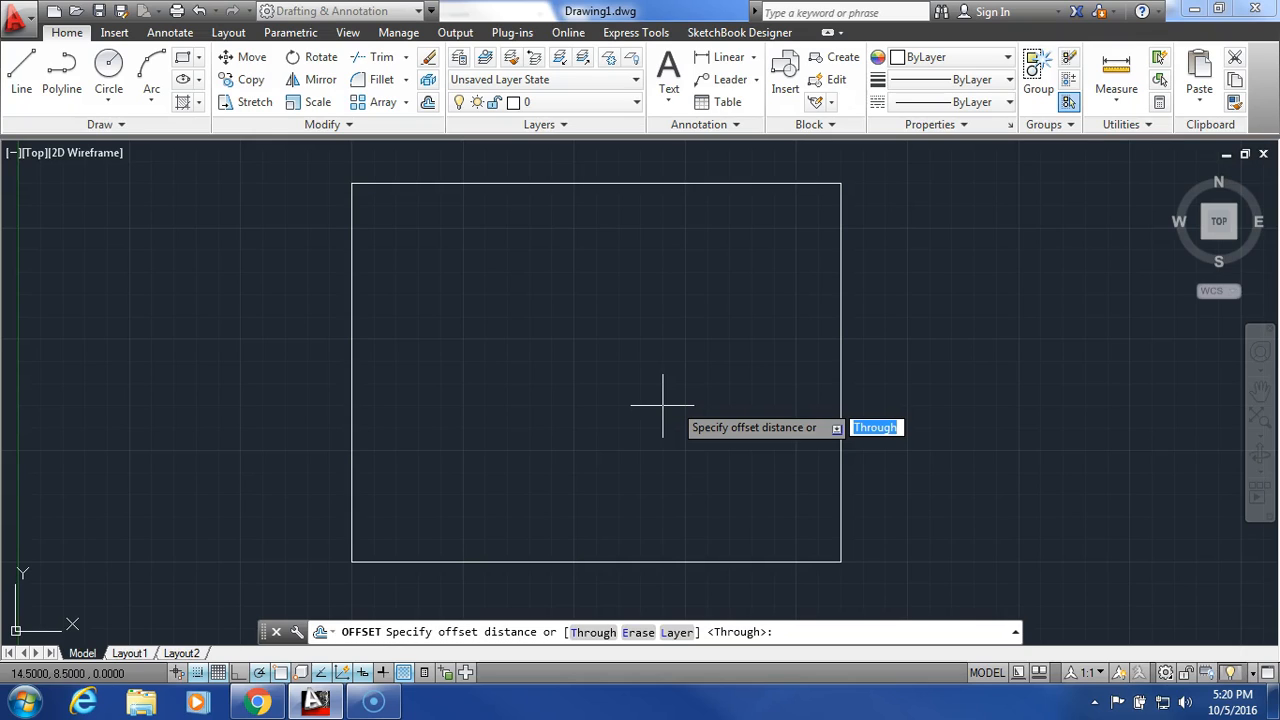
pyautogui.write('3')
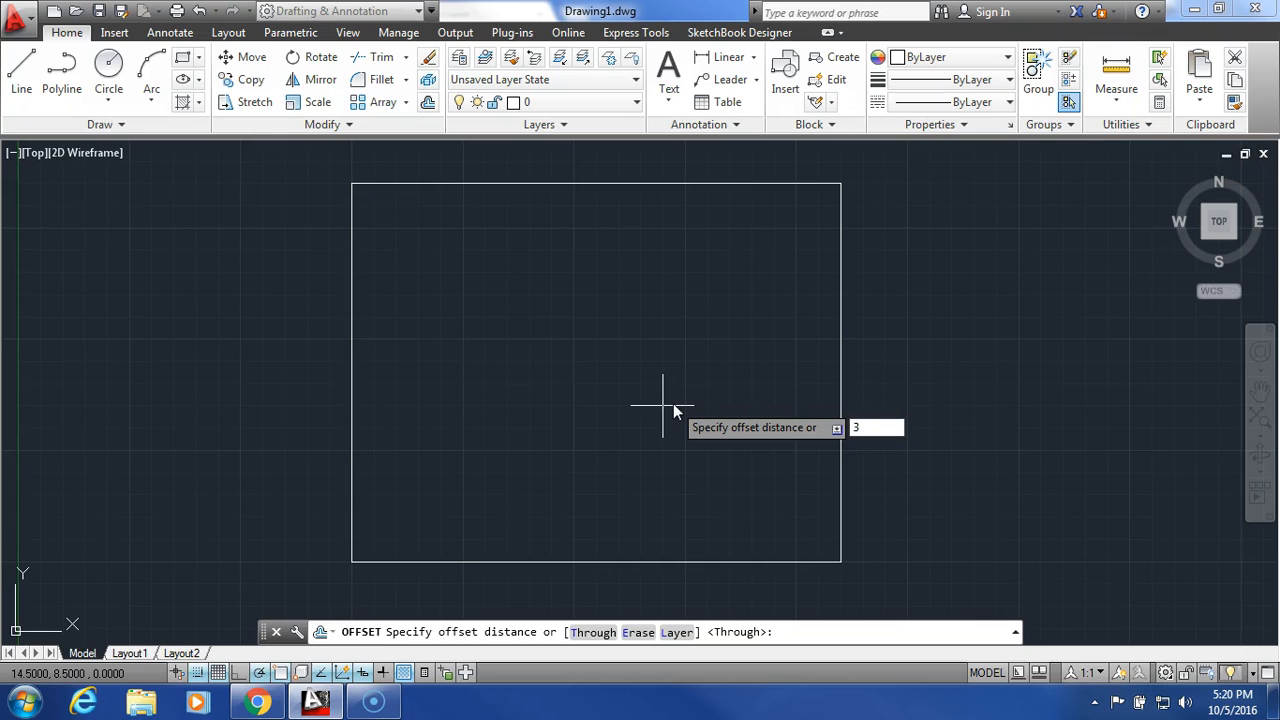
pyautogui.press('Return')
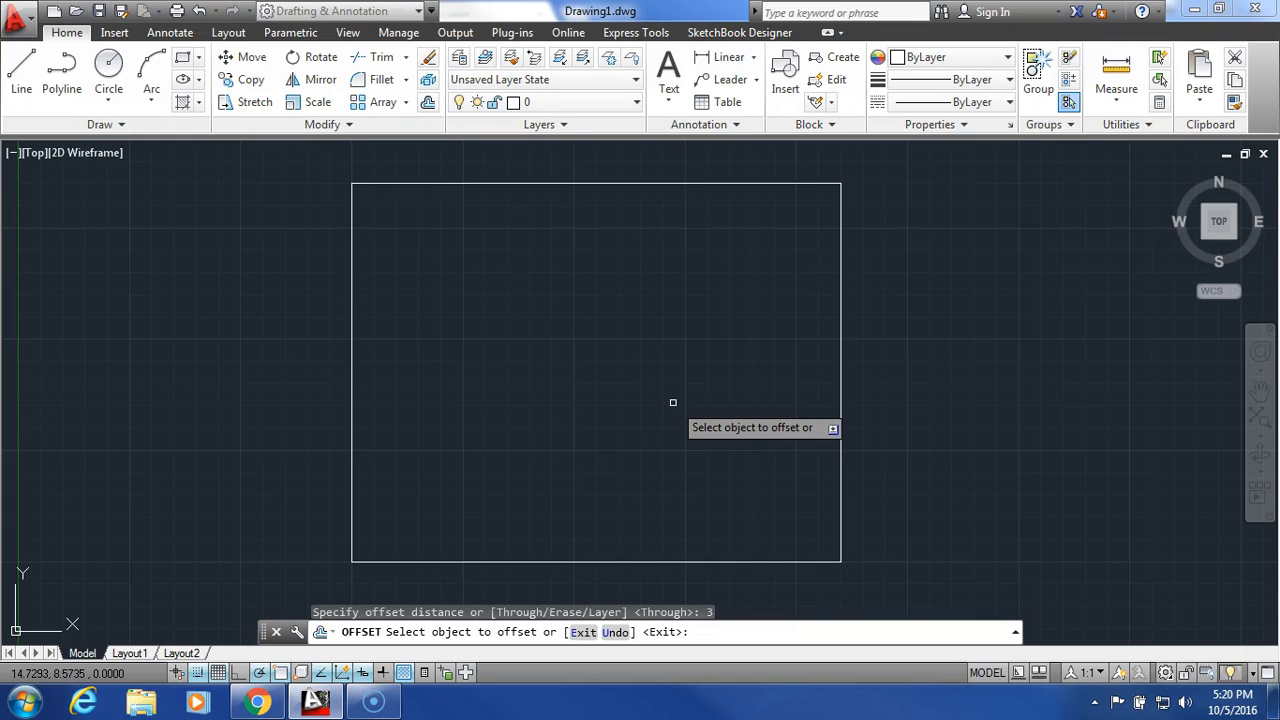
pyautogui.click(840, 428)
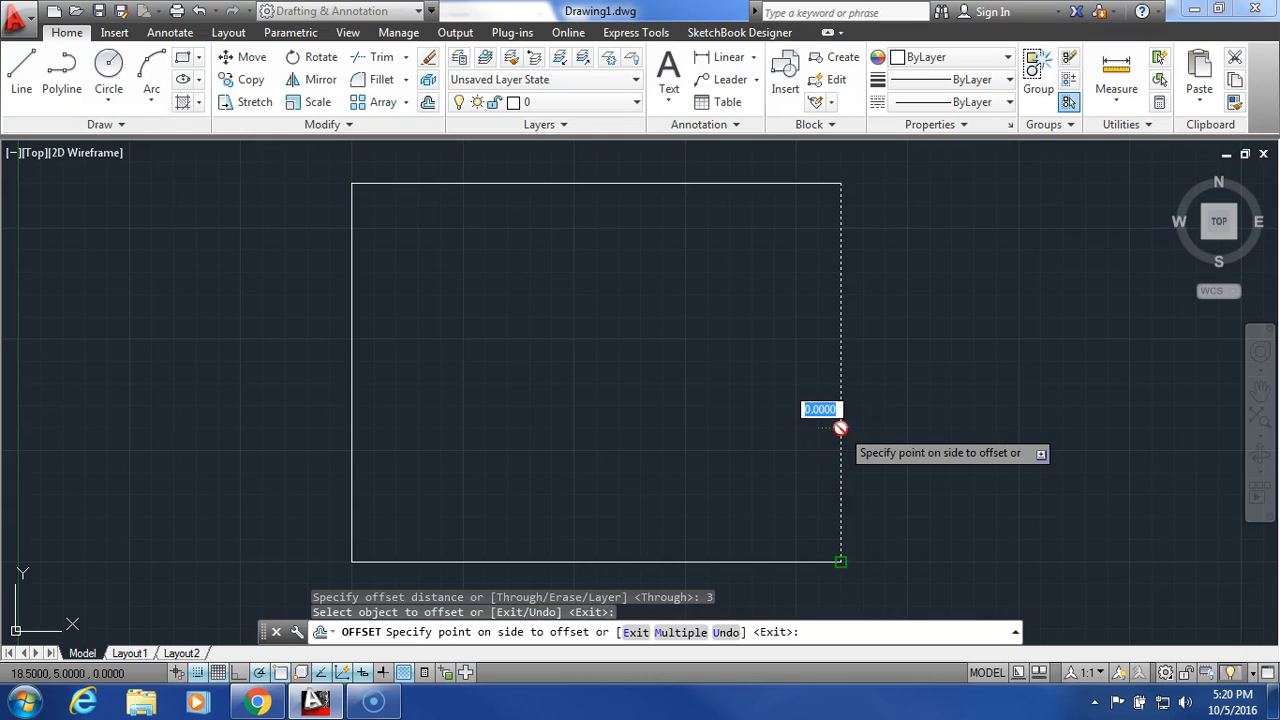
pyautogui.click(651, 425)
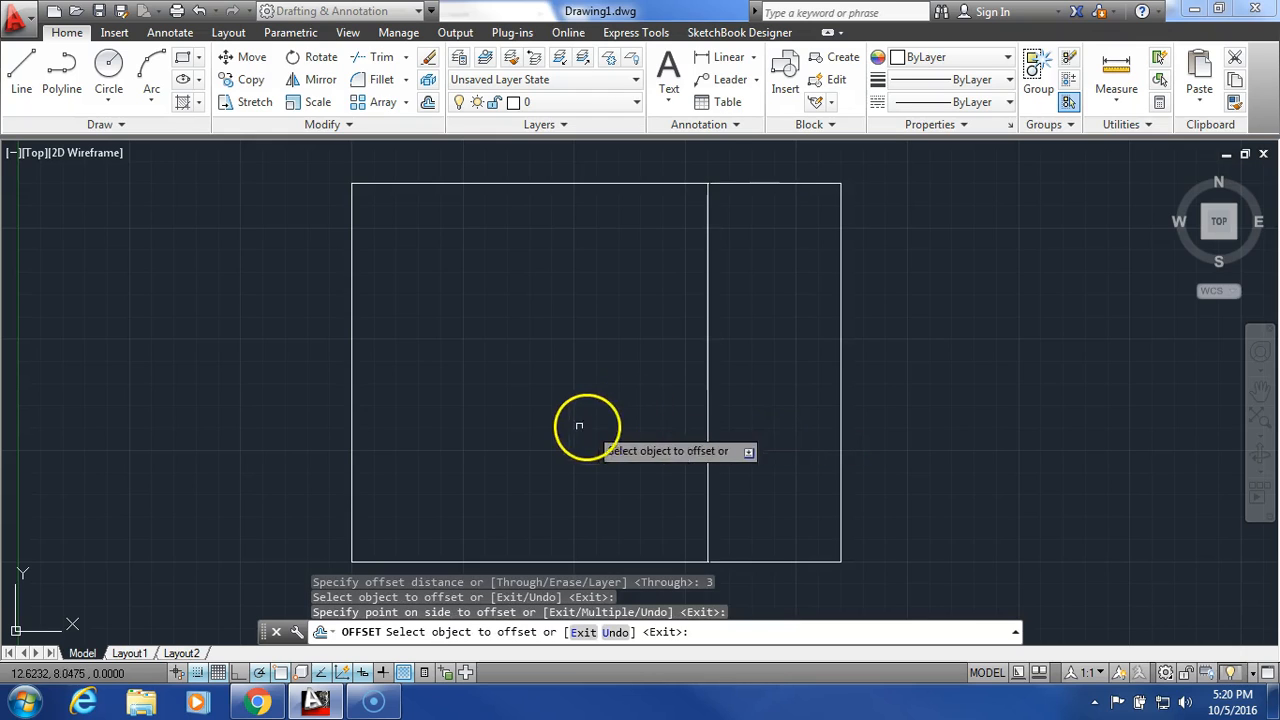
pyautogui.click(352, 437)
pyautogui.click(567, 410)
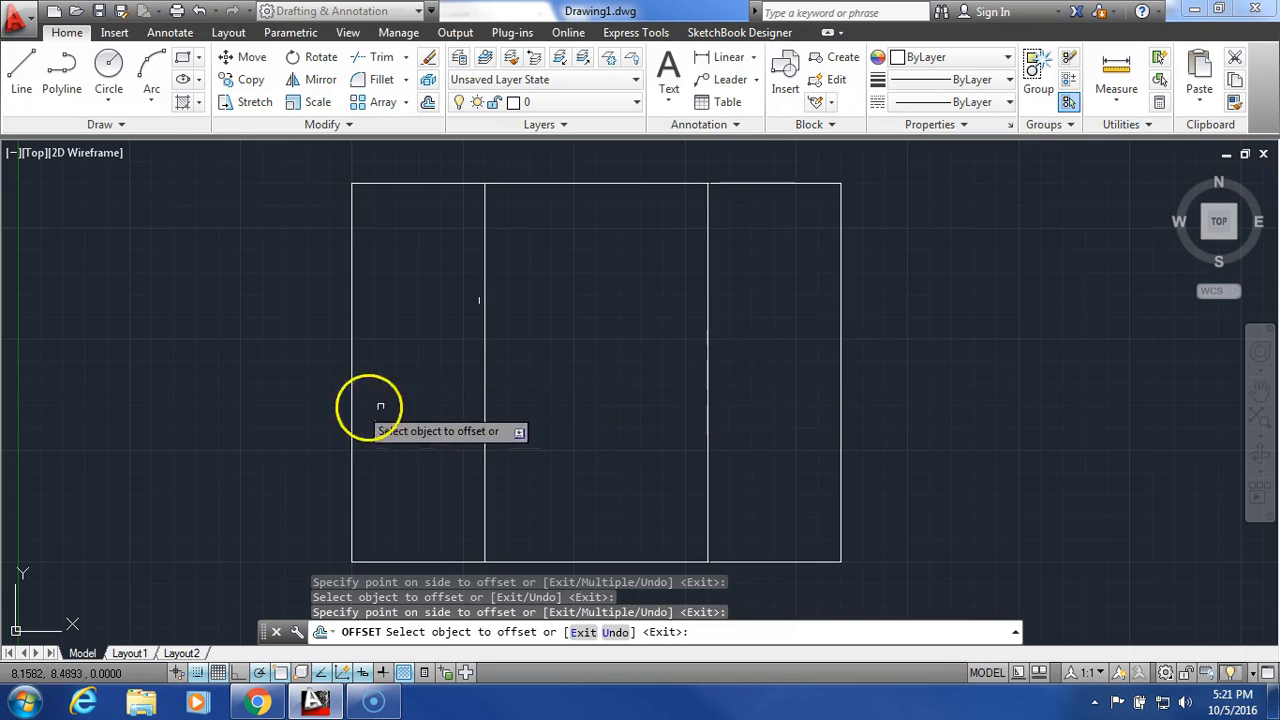
# - Offset the rectangle's bottom side .5 upward and end the Offset command
pyautogui.click(428, 104)
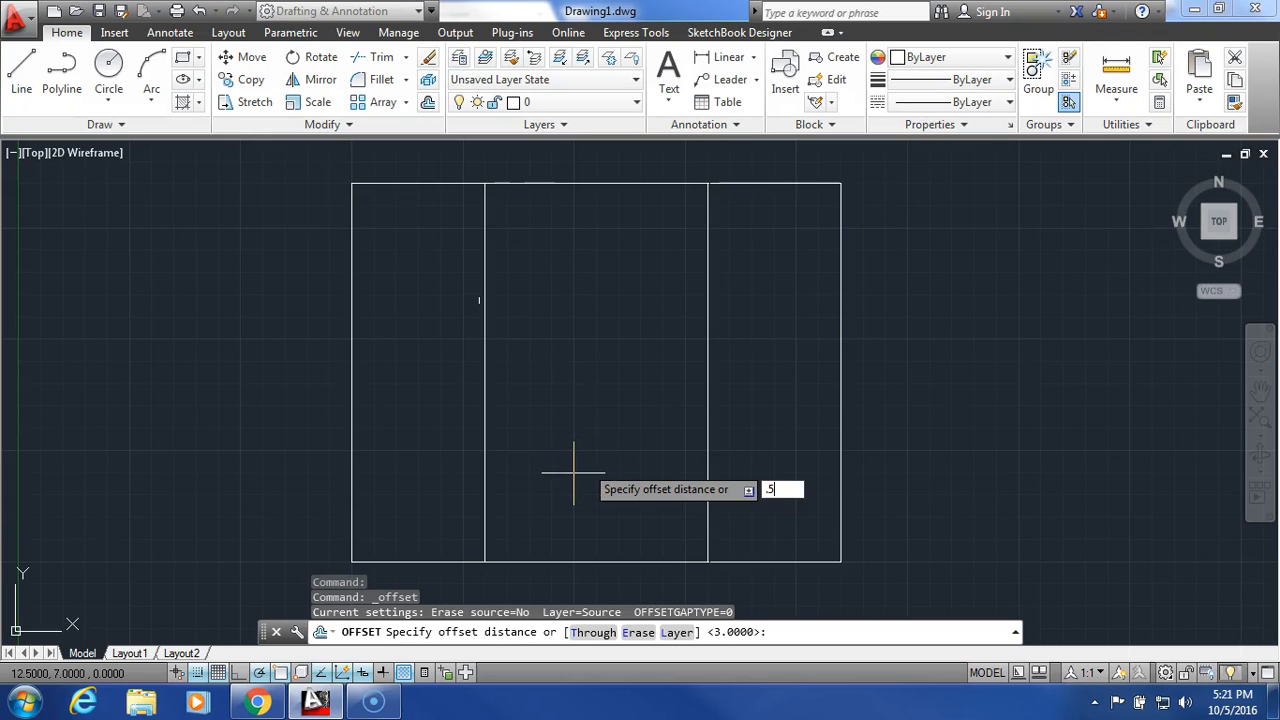
pyautogui.press('Return')
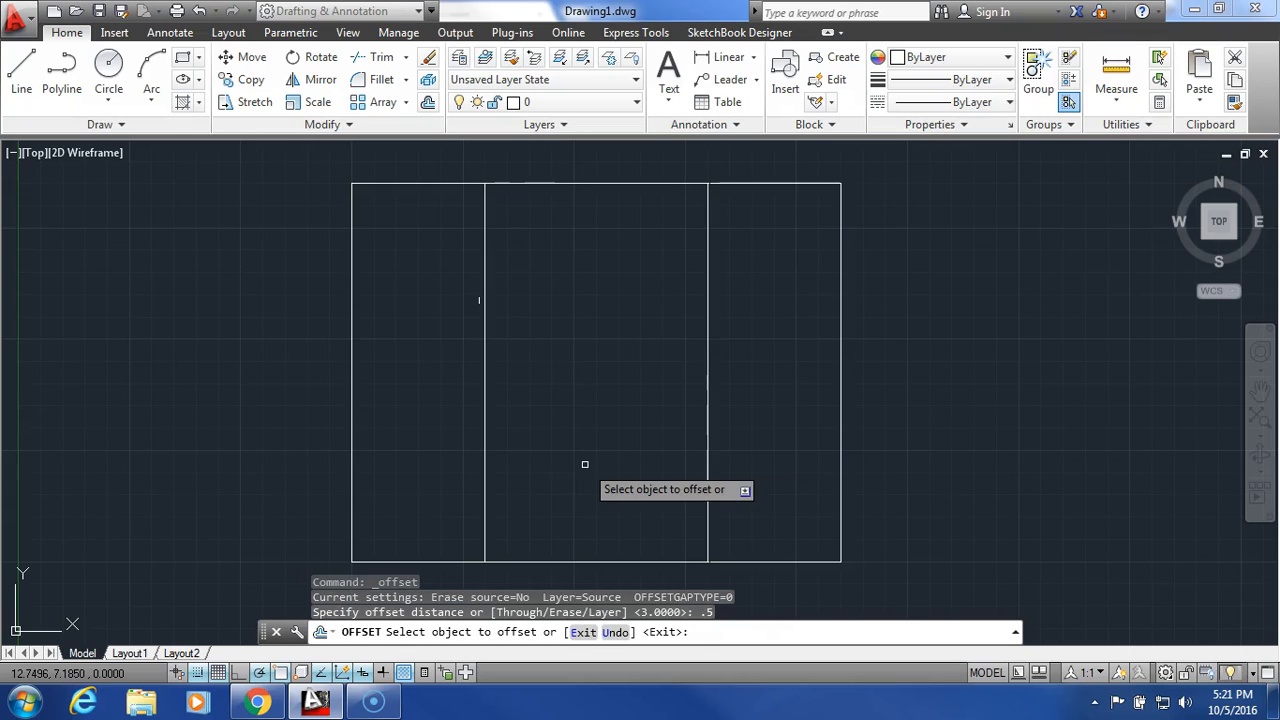
pyautogui.click(581, 560)
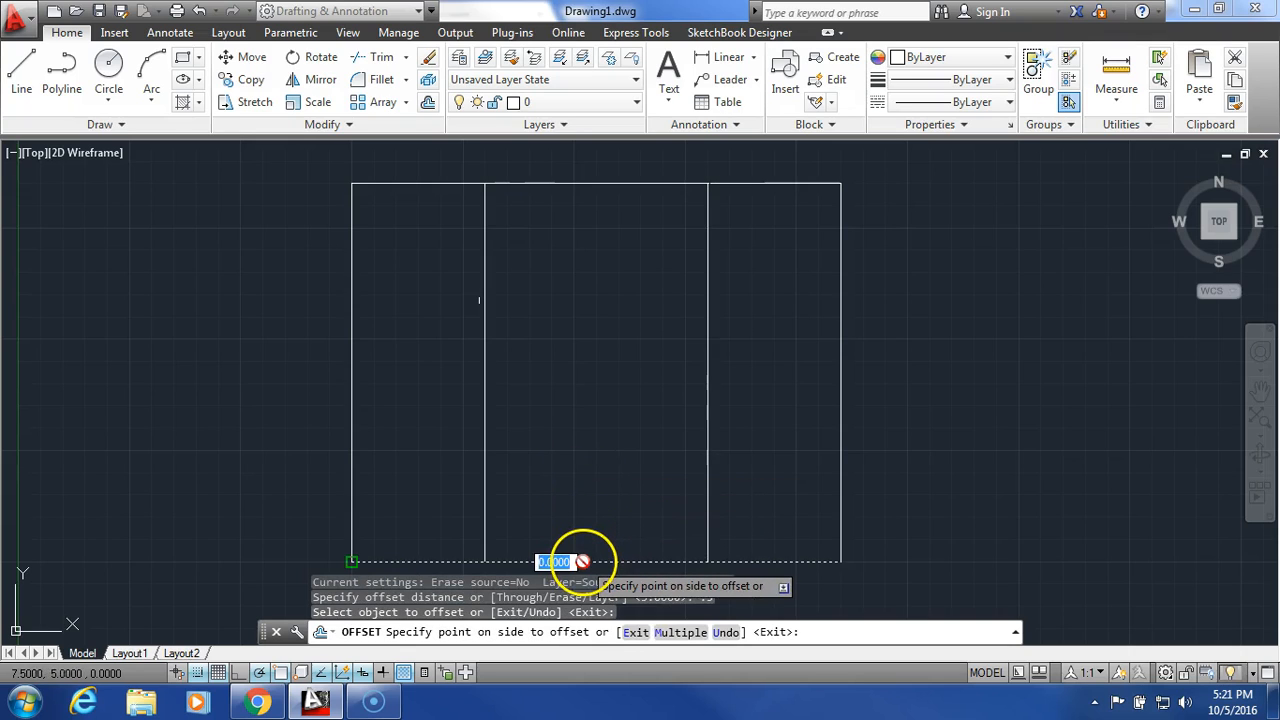
pyautogui.click(595, 485)
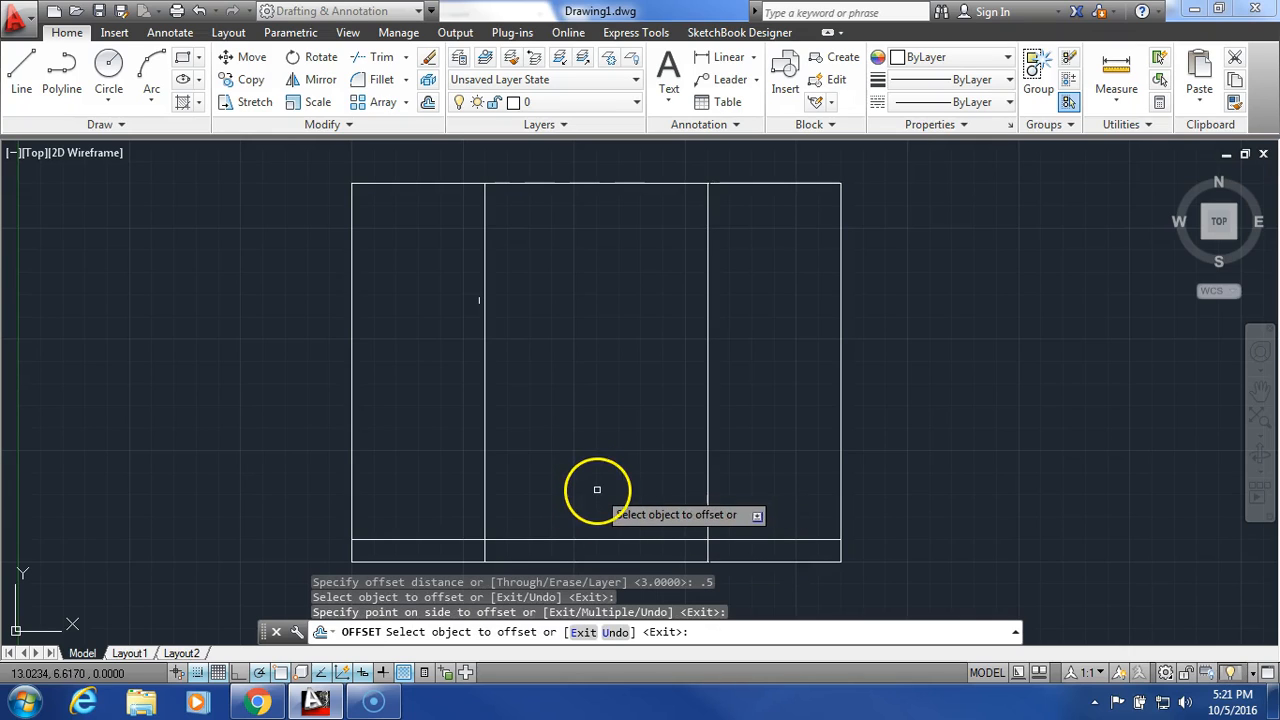
pyautogui.rightClick(588, 412)
pyautogui.click(626, 416)
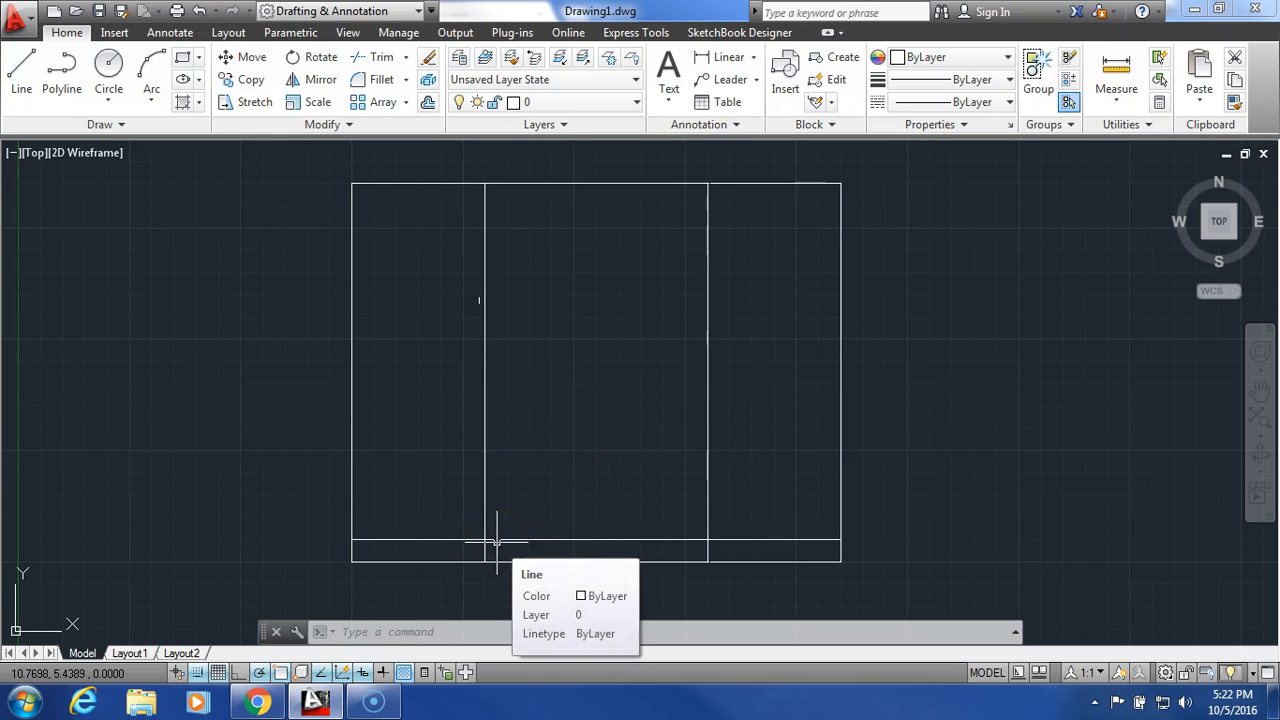
# - Trim both inner vertical lines above the offset horizontal line, using that line as the cutting edge
pyautogui.click(381, 58)
pyautogui.click(763, 540)
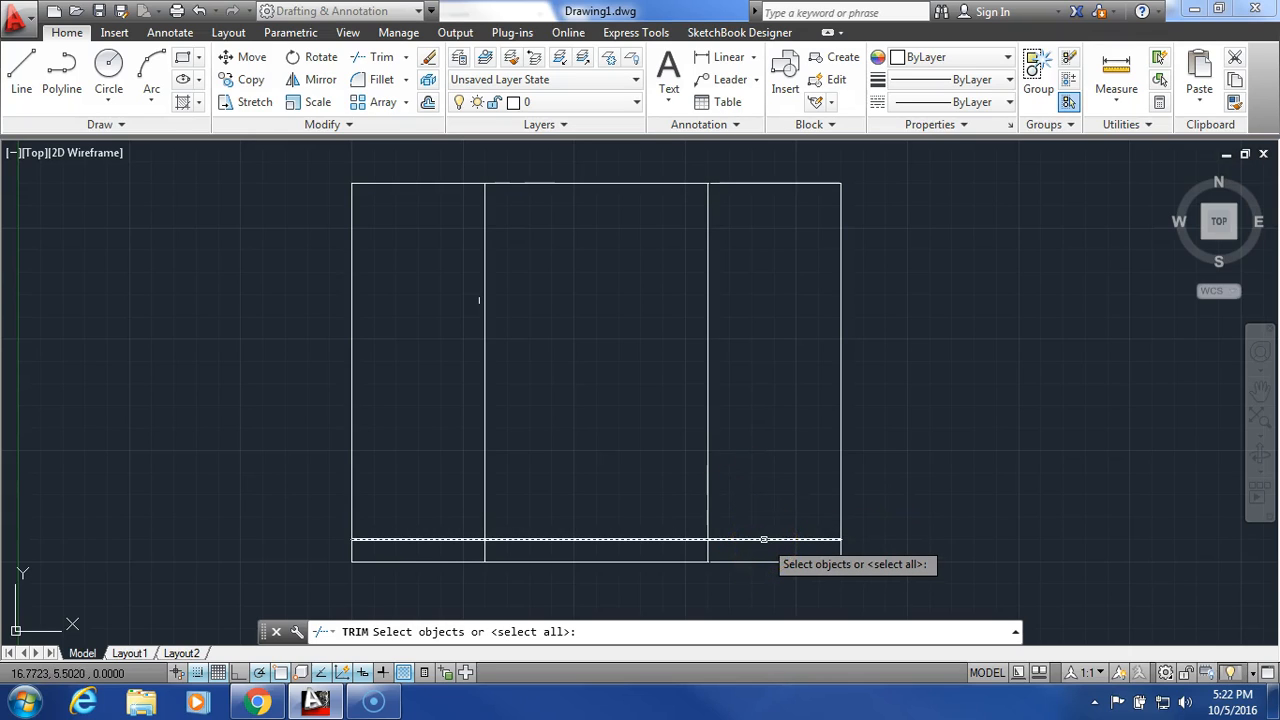
pyautogui.click(763, 540)
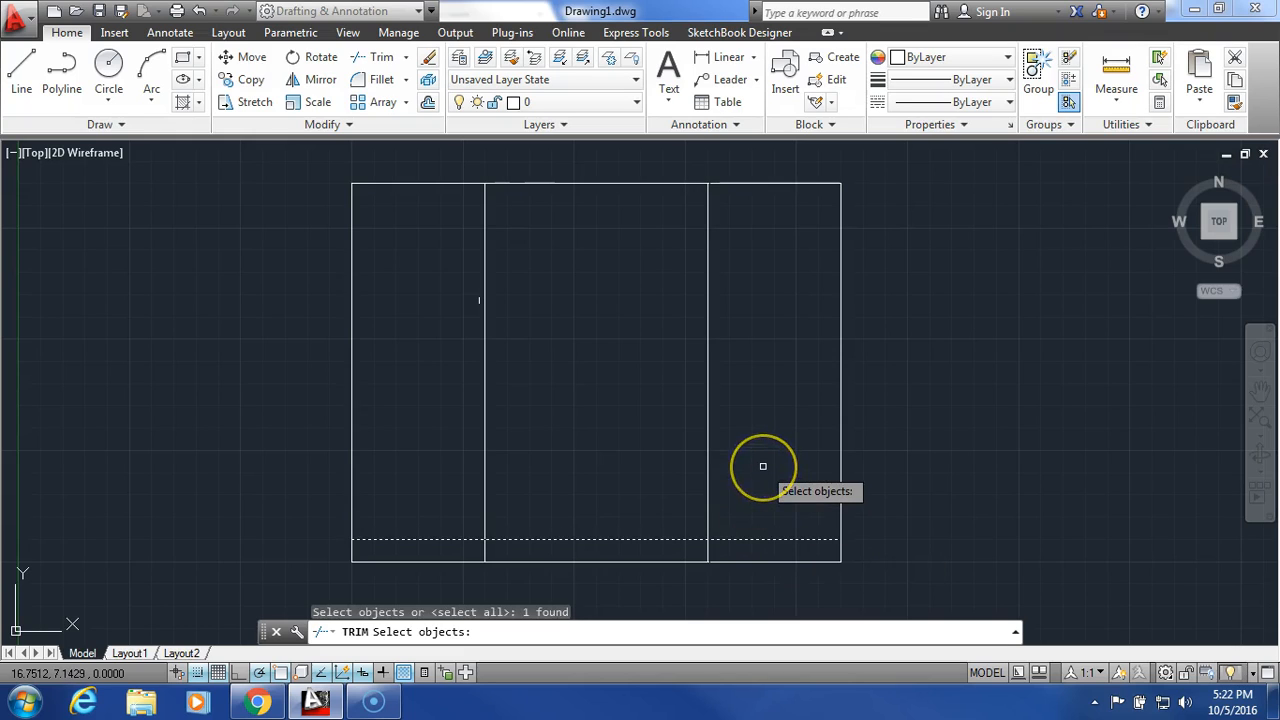
pyautogui.press('Return')
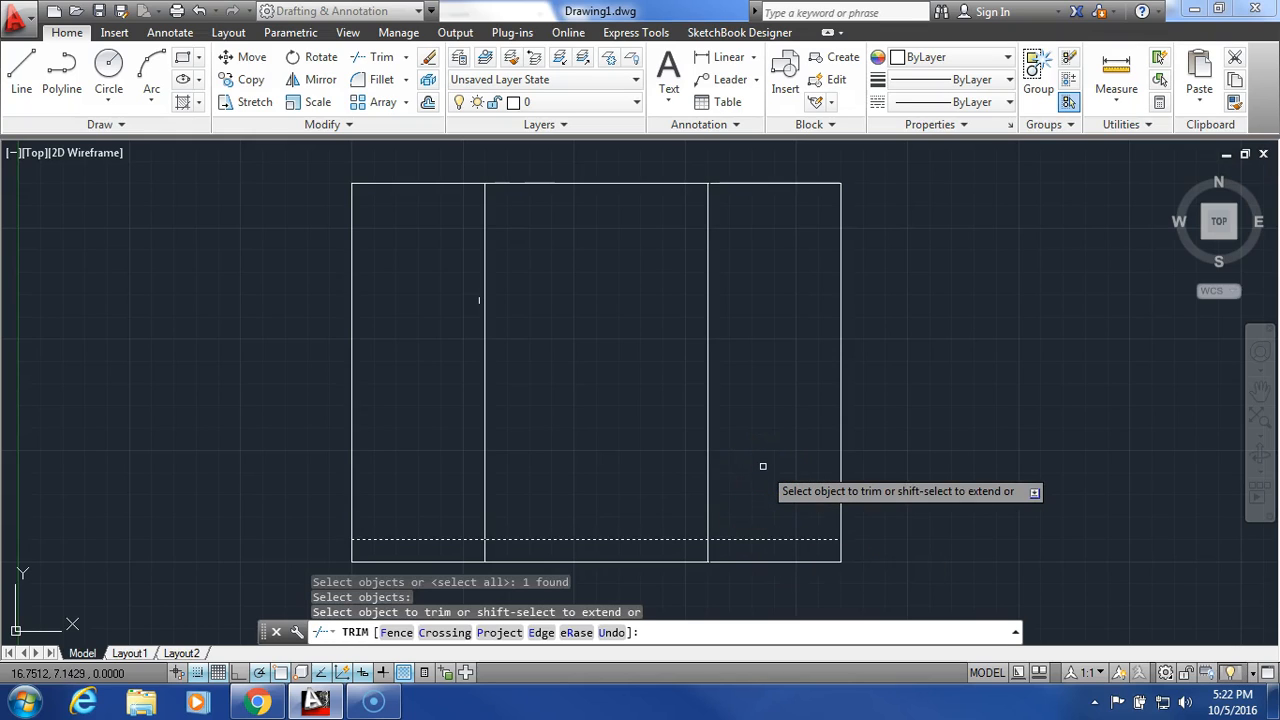
pyautogui.click(750, 488)
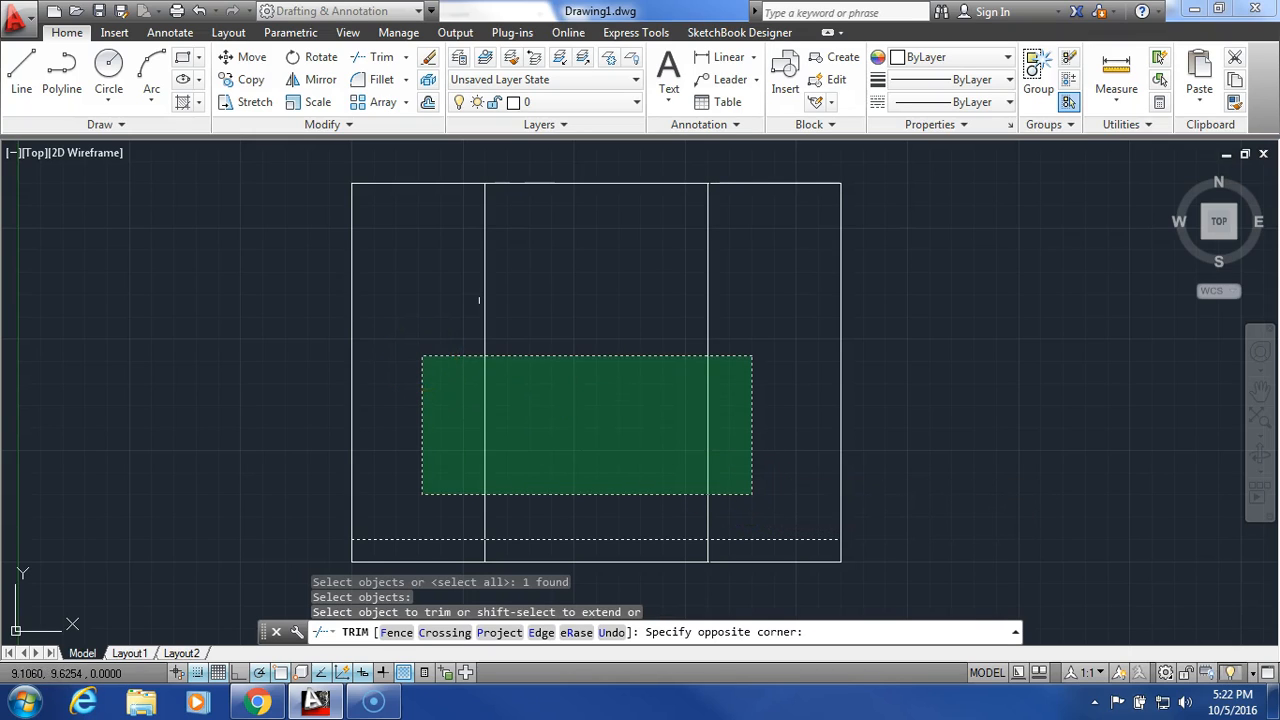
pyautogui.click(422, 355)
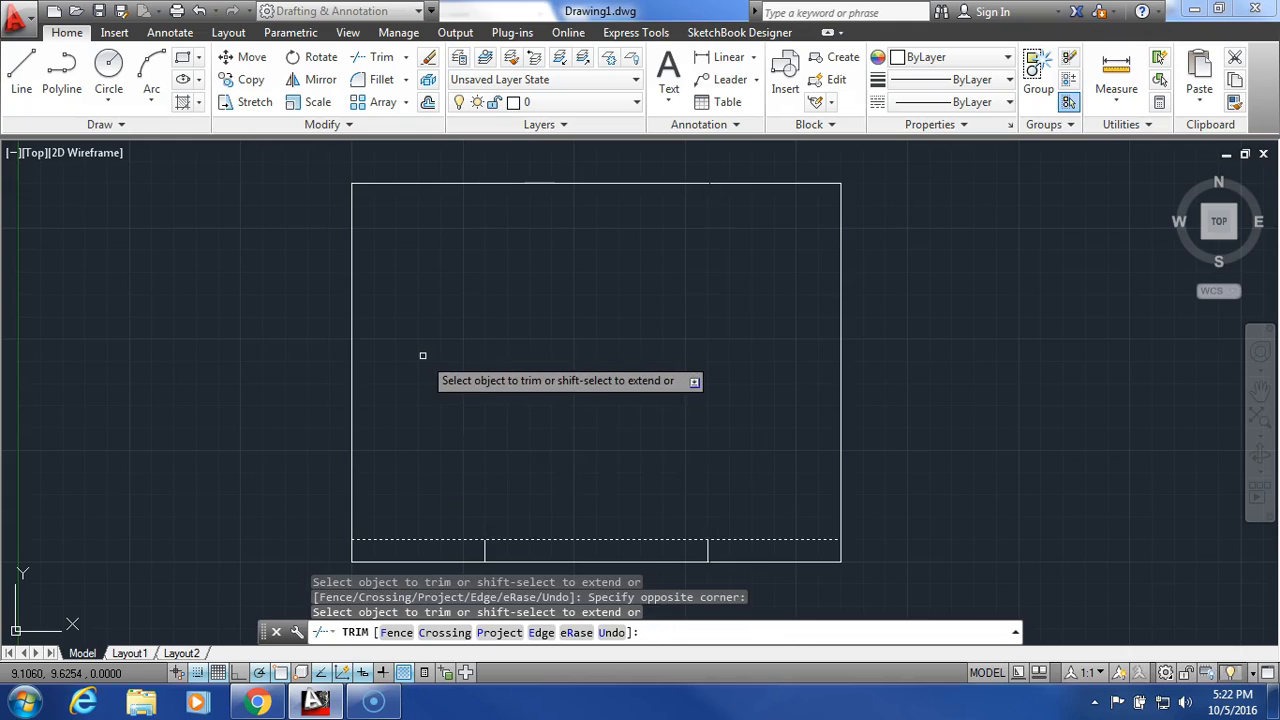
pyautogui.rightClick(538, 334)
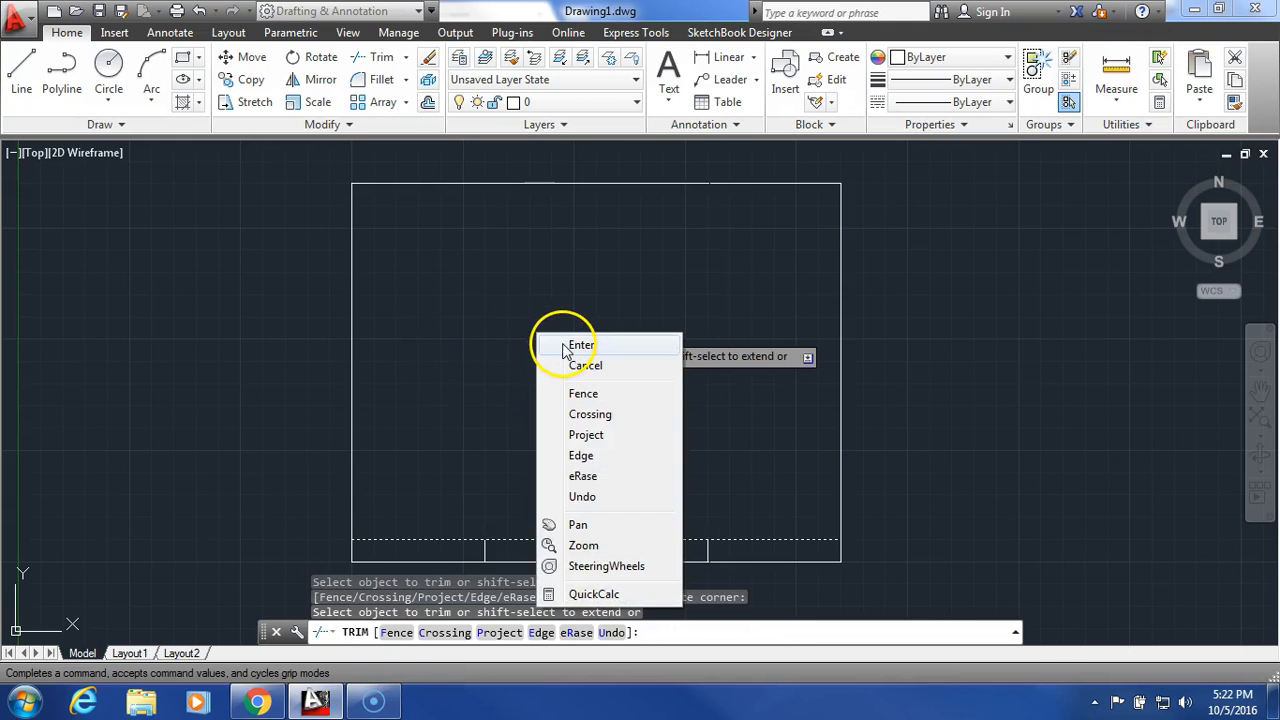
pyautogui.click(580, 345)
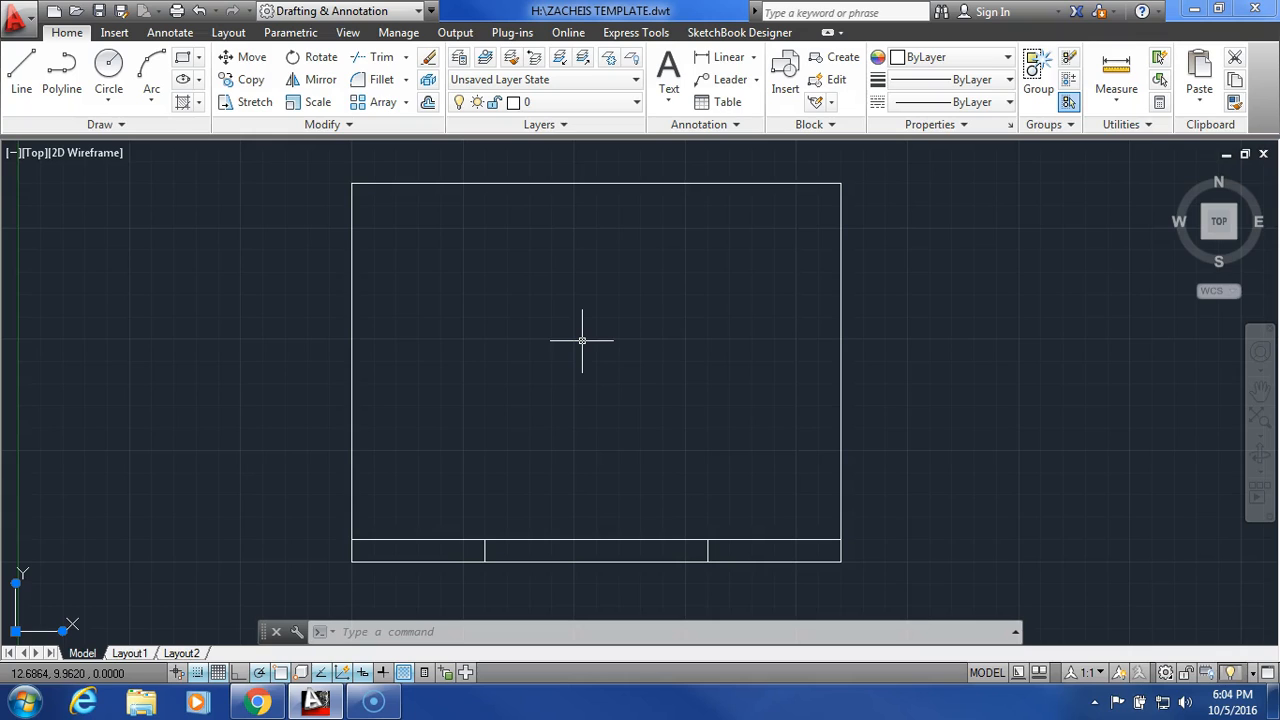
# - On the Construction layer, draw an L-shaped line from 9, 12.5 down 6 units, then horizontally to 17.5, 6.5
pyautogui.click(566, 104)
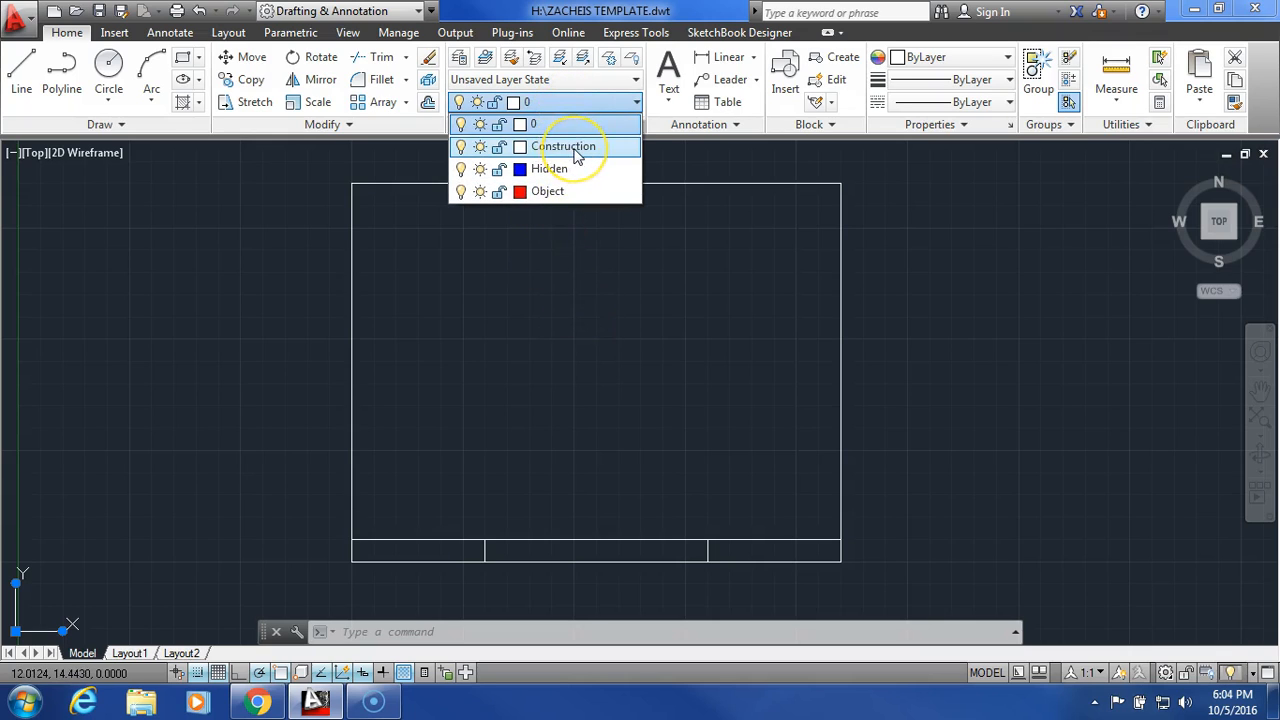
pyautogui.click(576, 150)
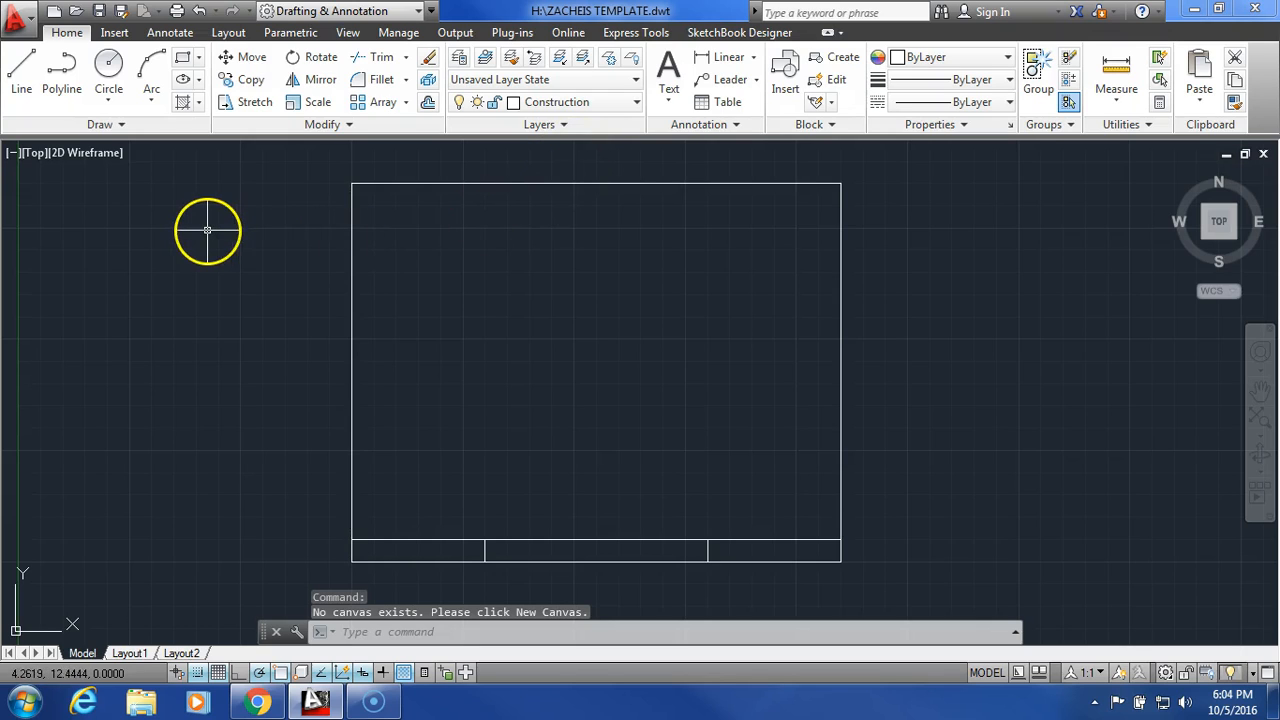
pyautogui.click(18, 85)
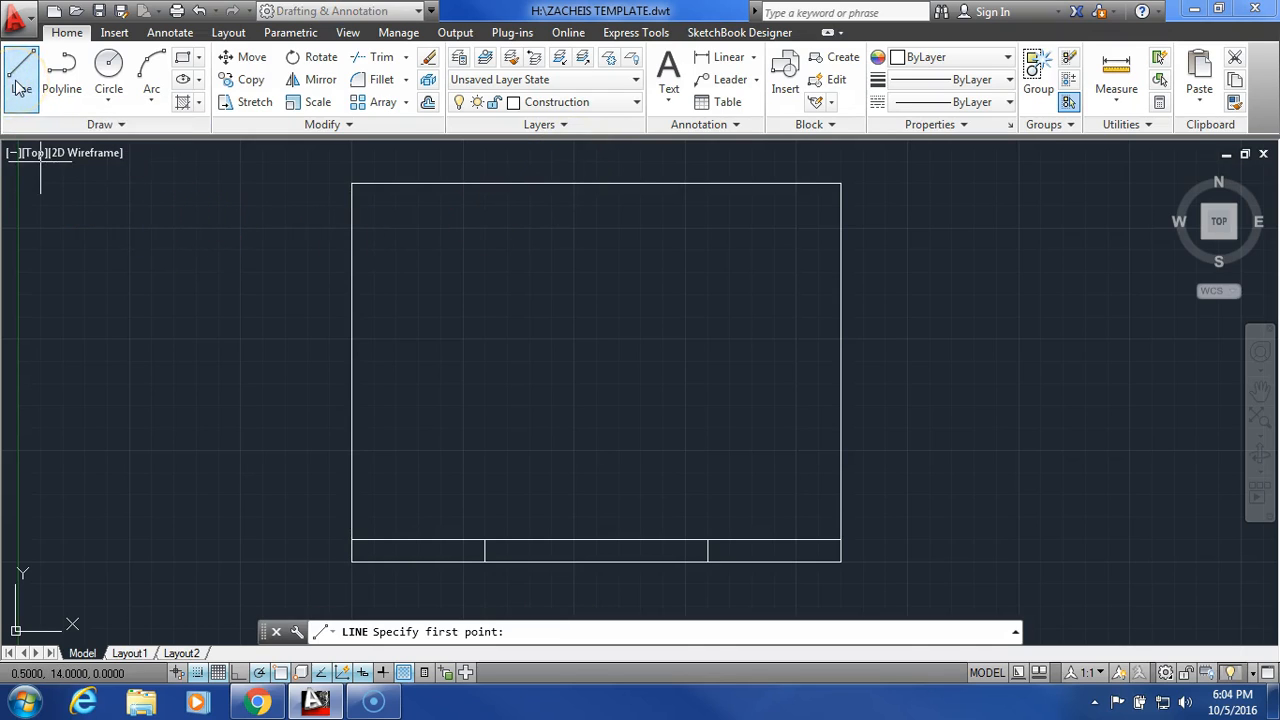
pyautogui.click(418, 228)
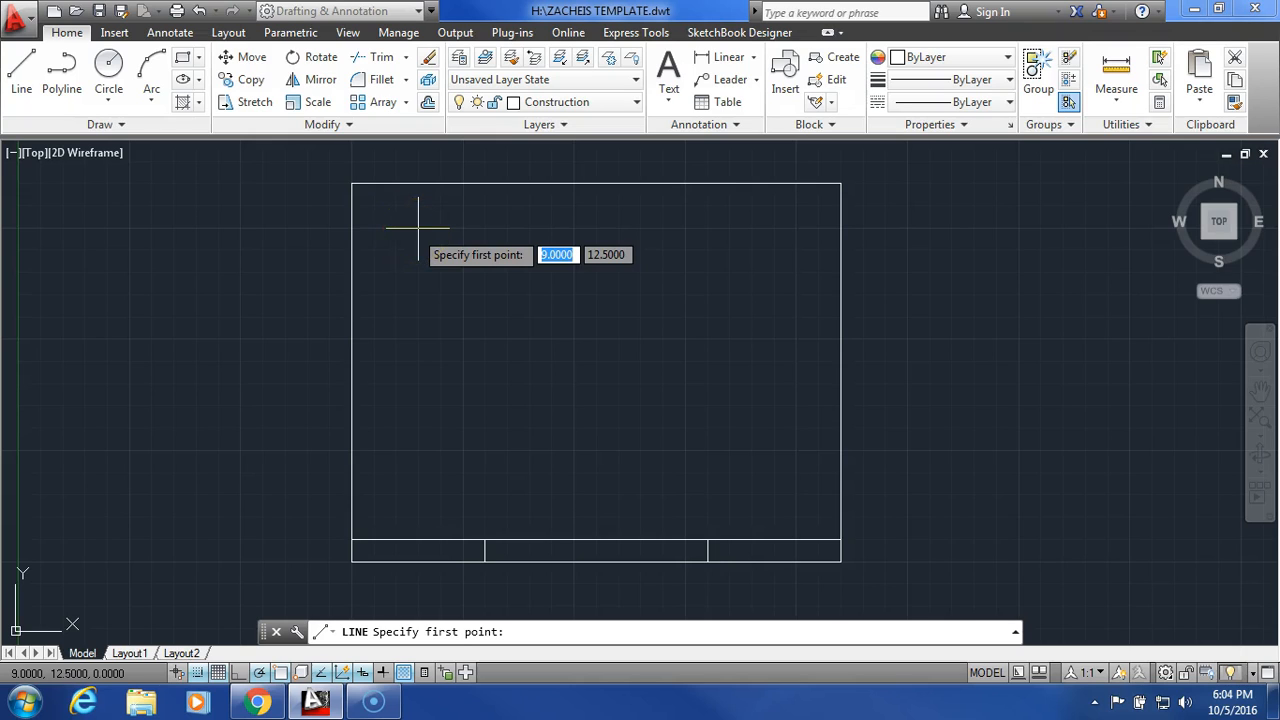
pyautogui.click(418, 228)
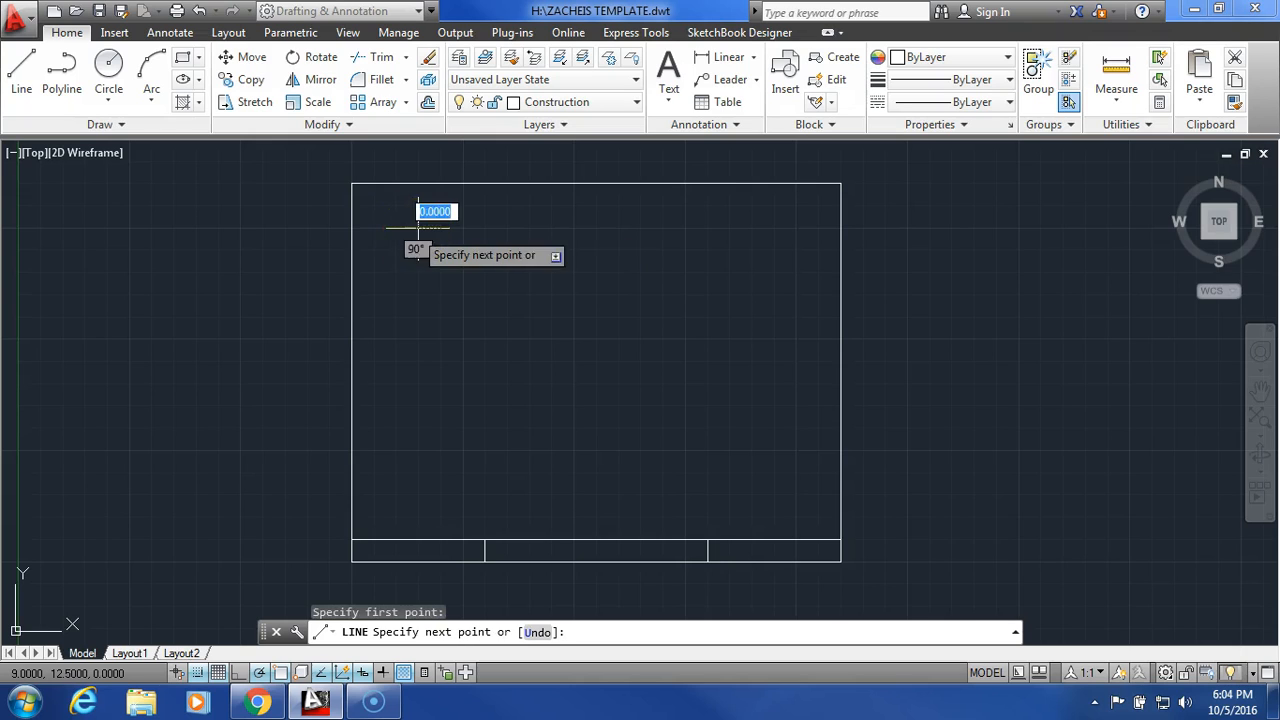
pyautogui.click(418, 494)
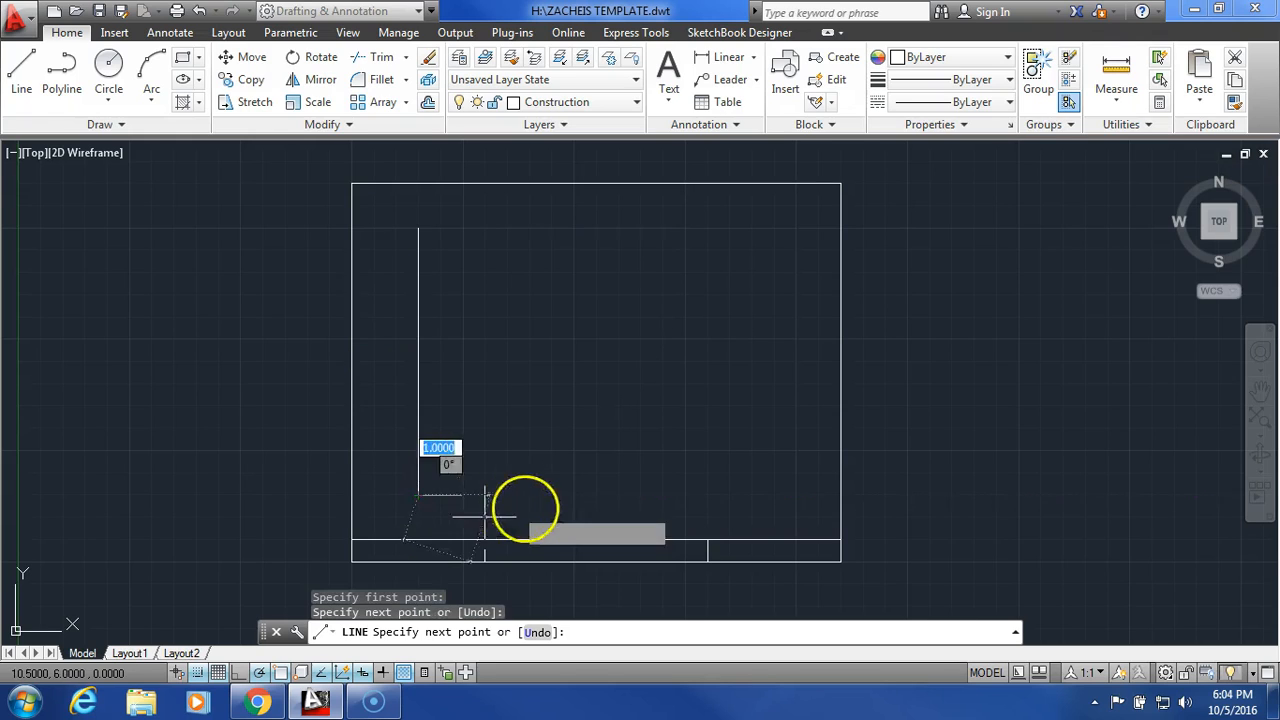
pyautogui.click(795, 494)
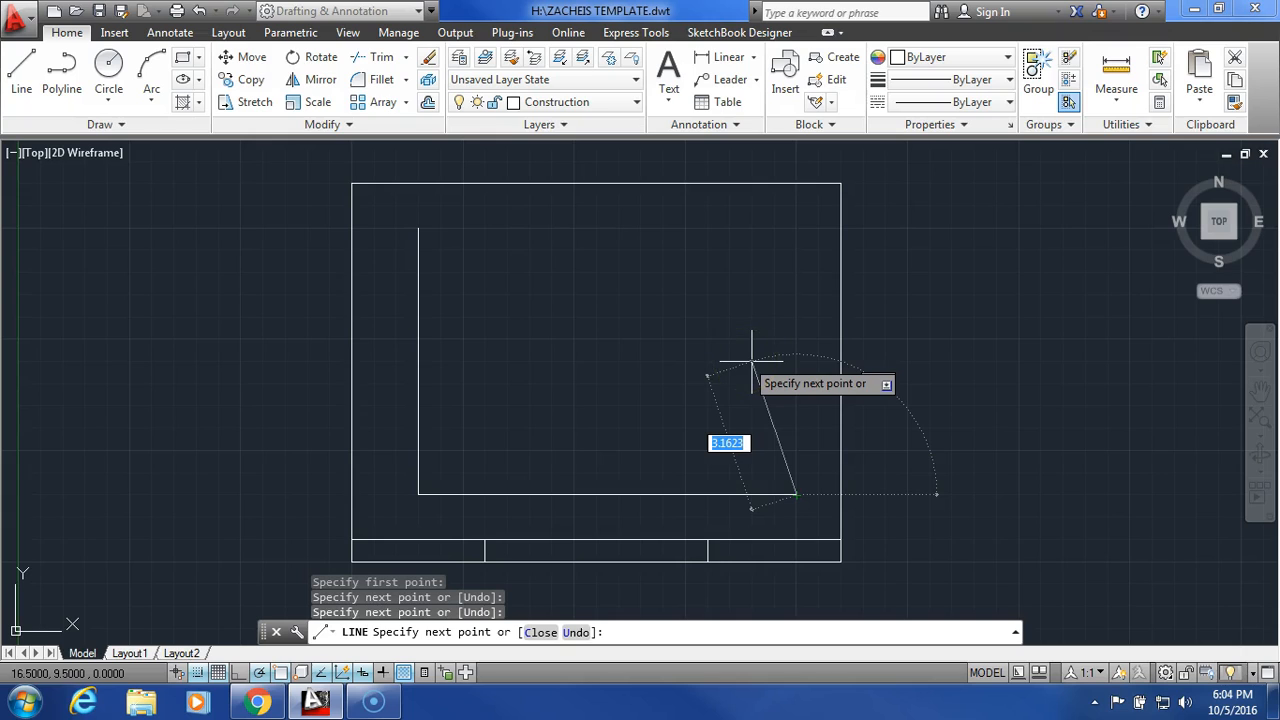
pyautogui.rightClick(751, 358)
pyautogui.click(778, 378)
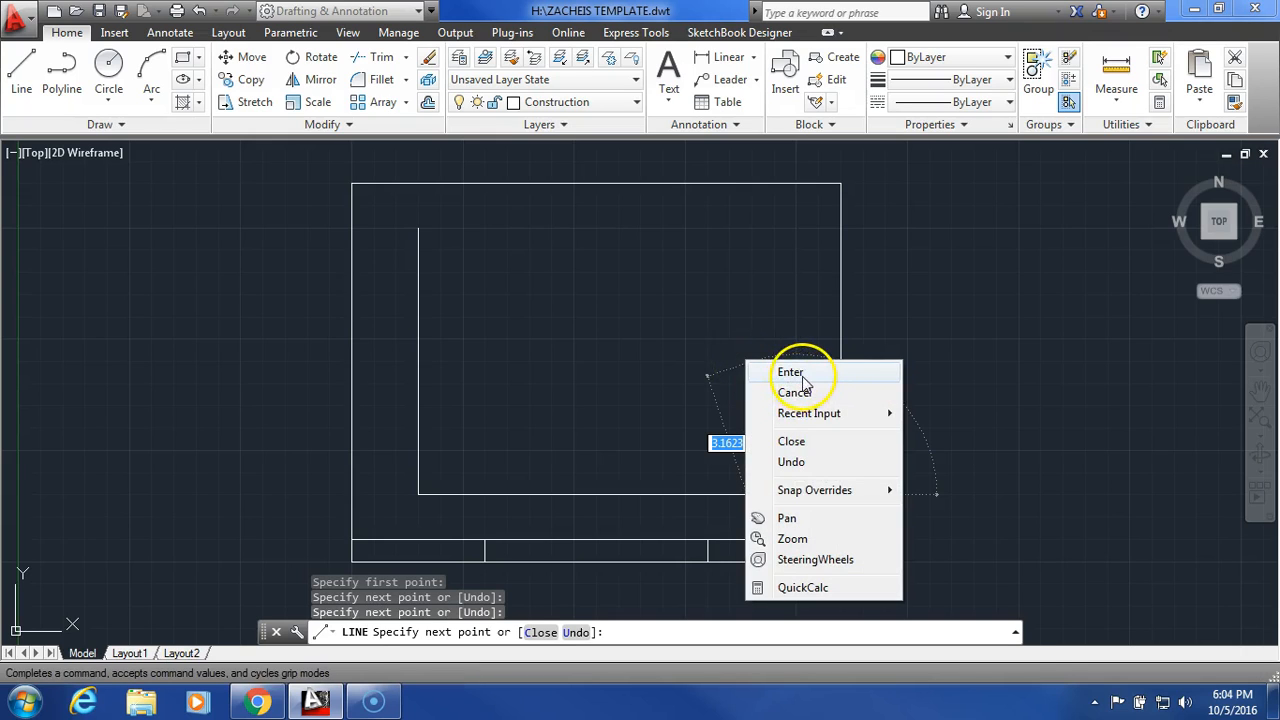
# - On layer 0, fill the title block's left cell with multiline text giving the drafter's title and surname, justified Middle Center
pyautogui.click(603, 106)
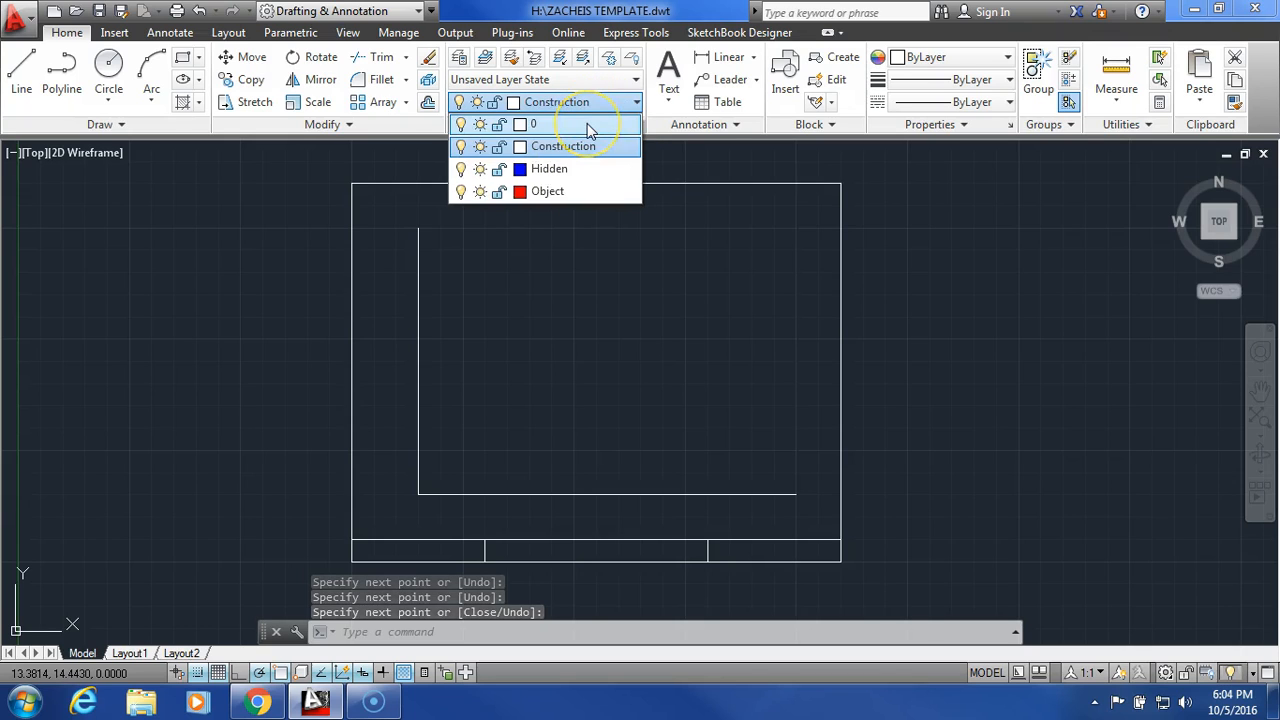
pyautogui.click(587, 123)
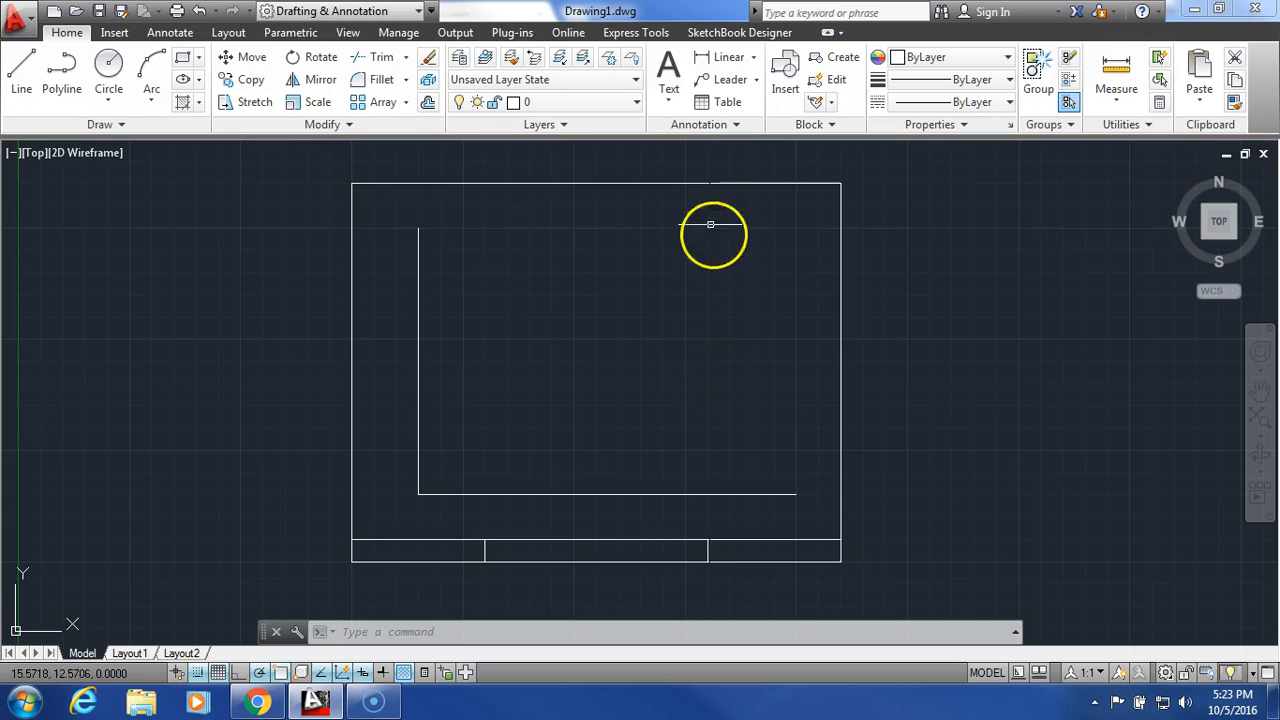
pyautogui.click(670, 66)
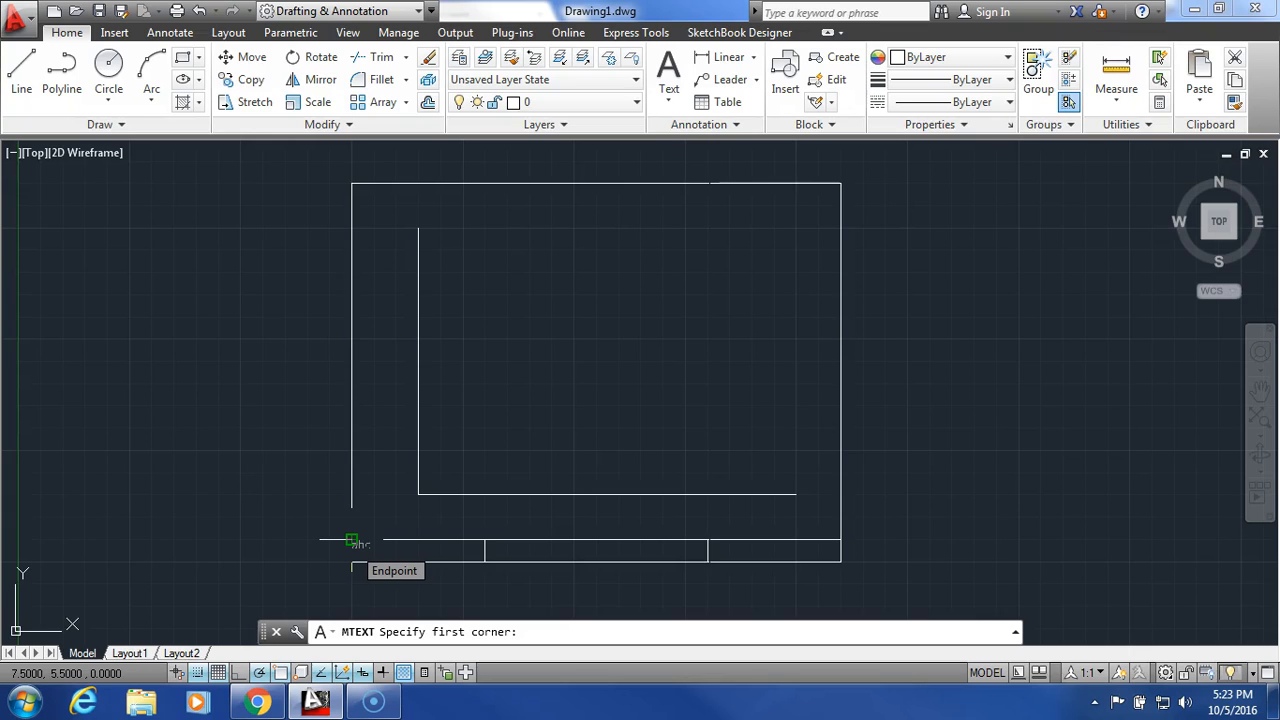
pyautogui.click(351, 540)
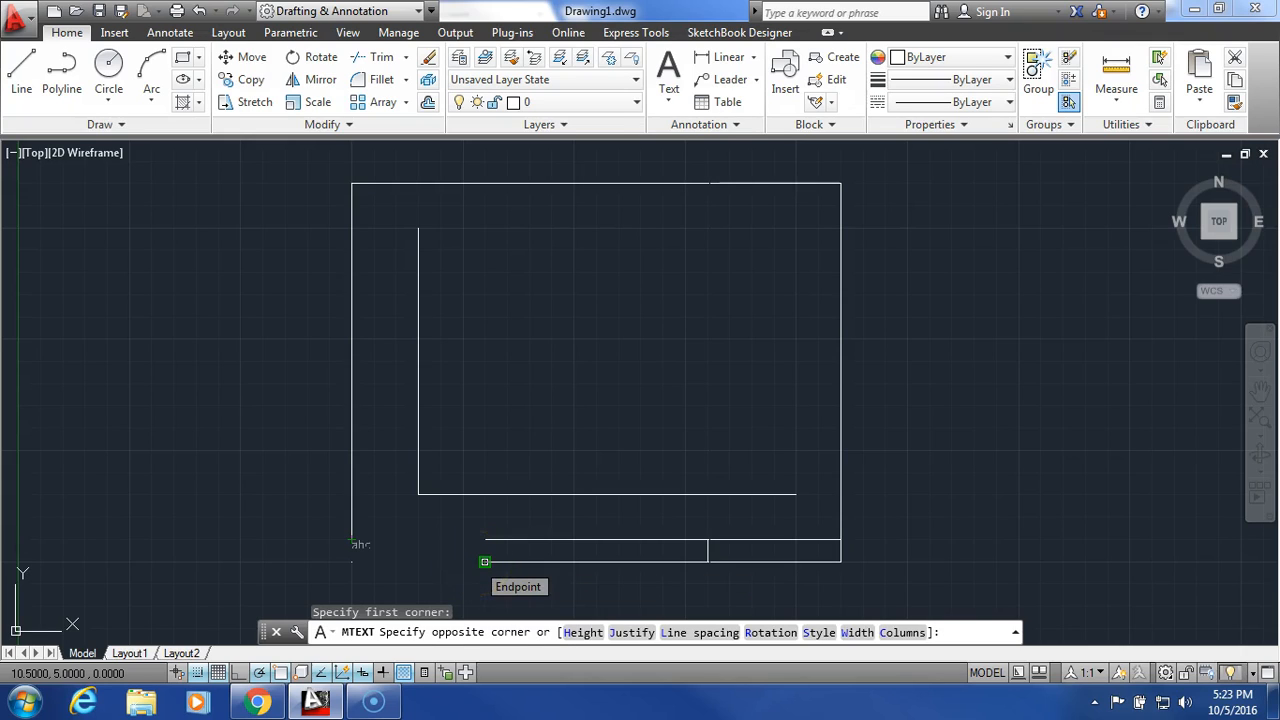
pyautogui.click(484, 562)
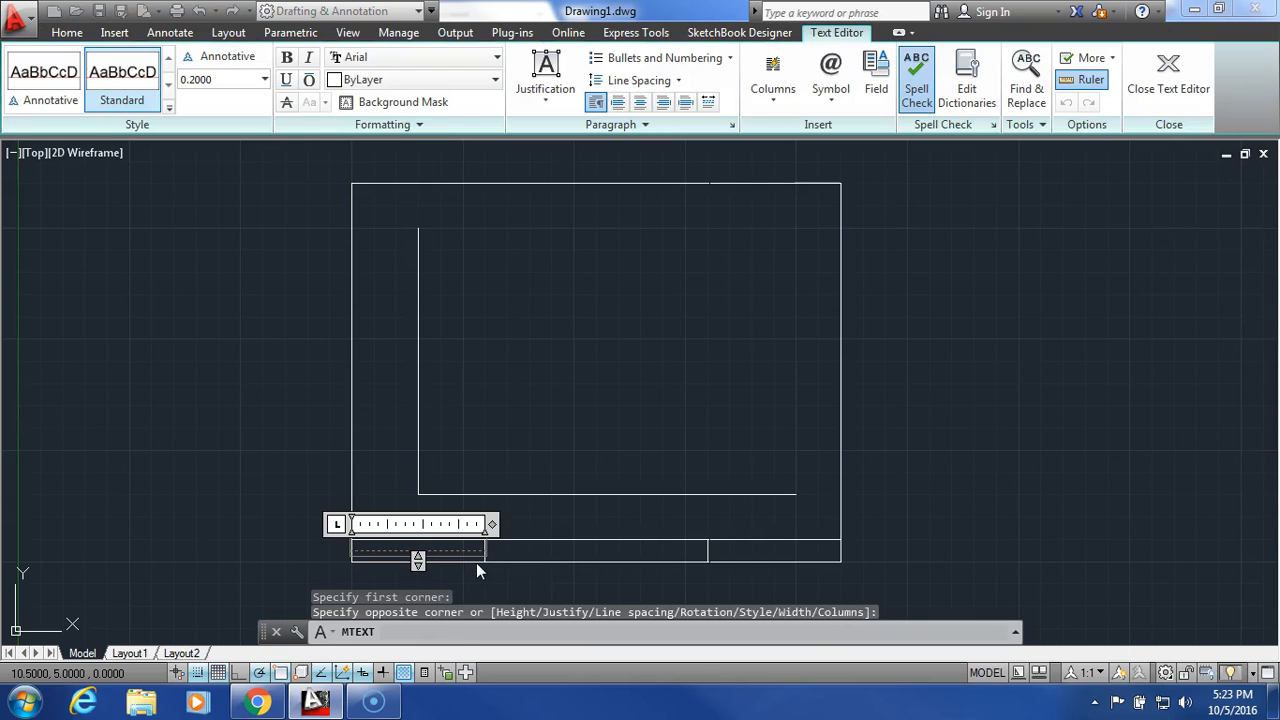
pyautogui.click(557, 103)
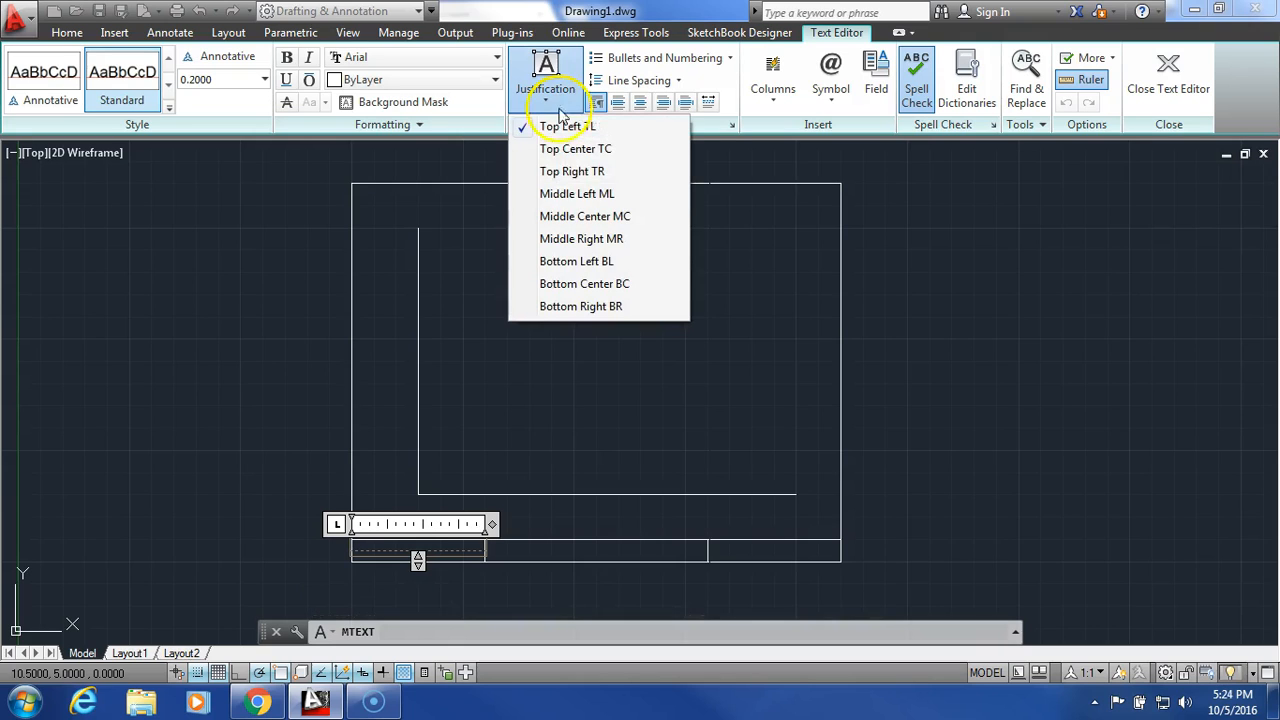
pyautogui.click(600, 217)
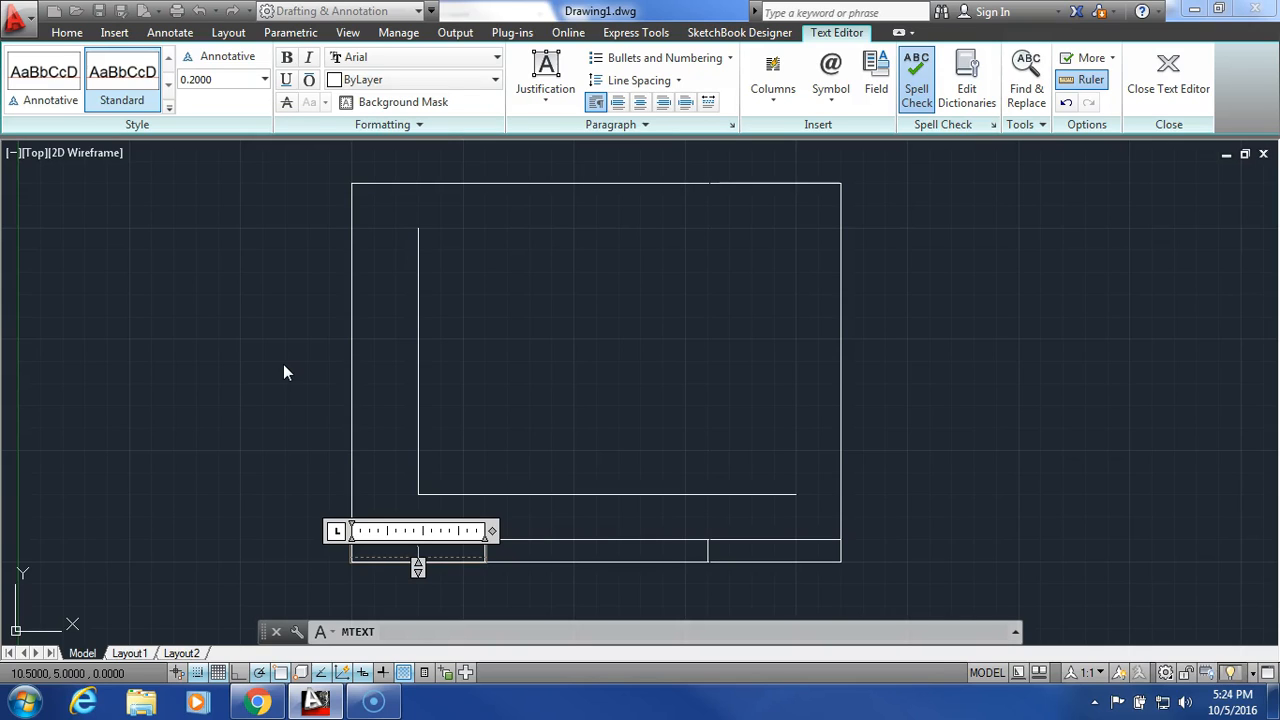
pyautogui.write('ACHEIS')
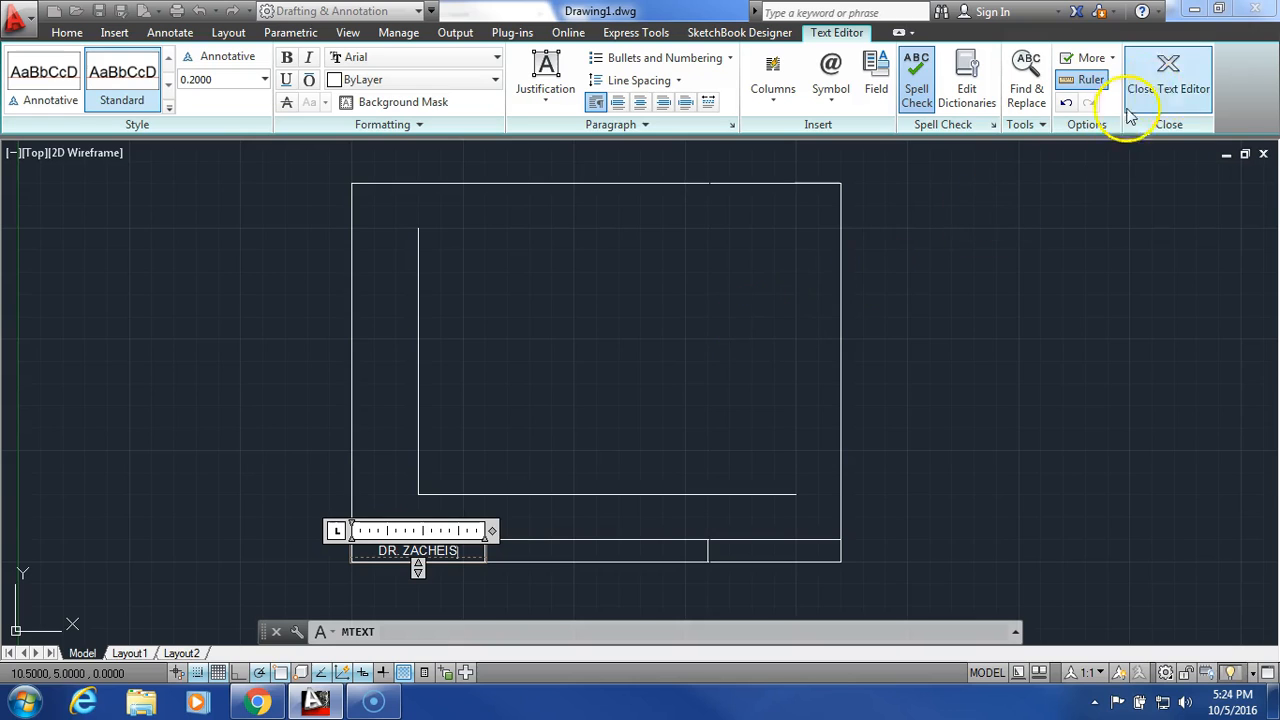
pyautogui.click(1170, 90)
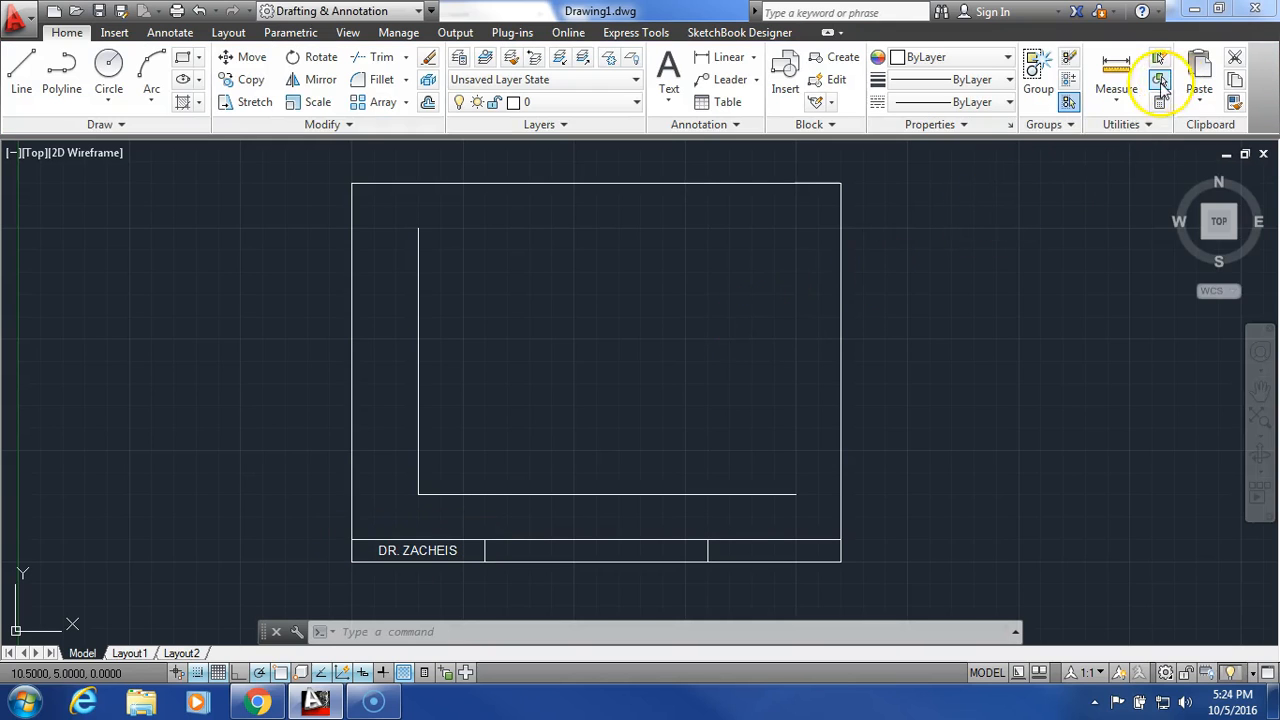
# - Turn snap off and set layer 0 as the current layer
pyautogui.click(200, 672)
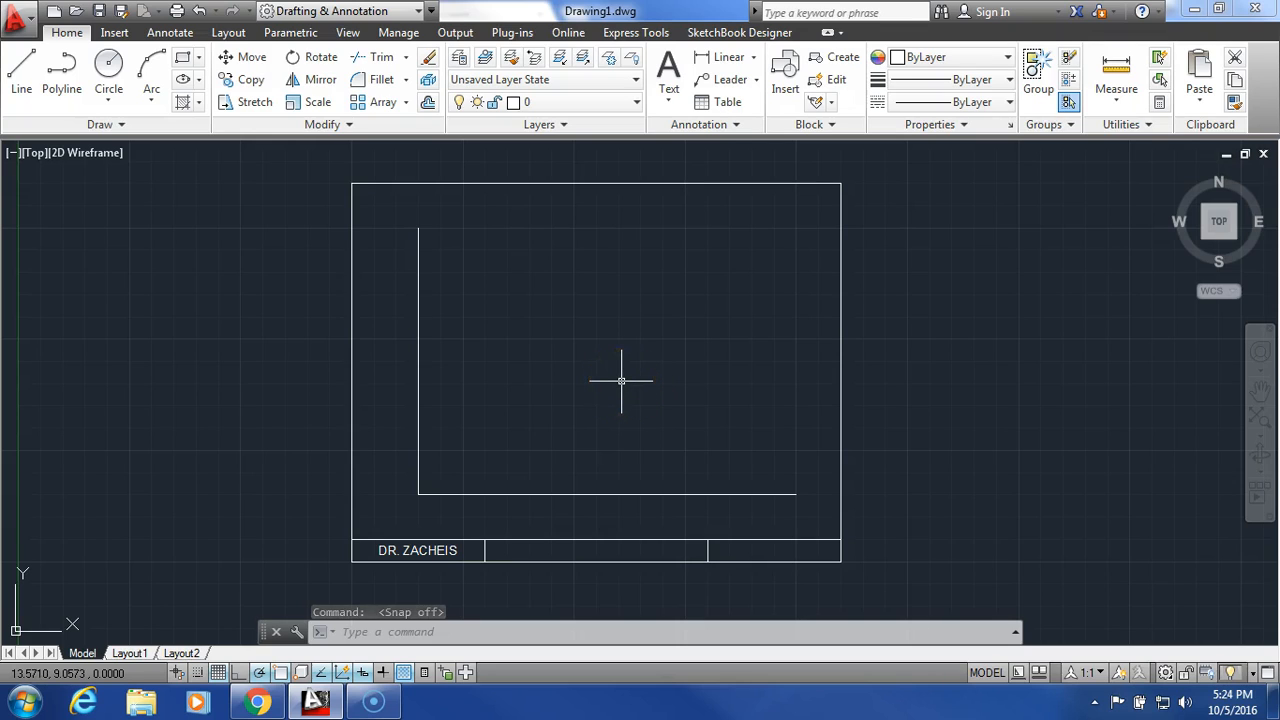
pyautogui.click(604, 106)
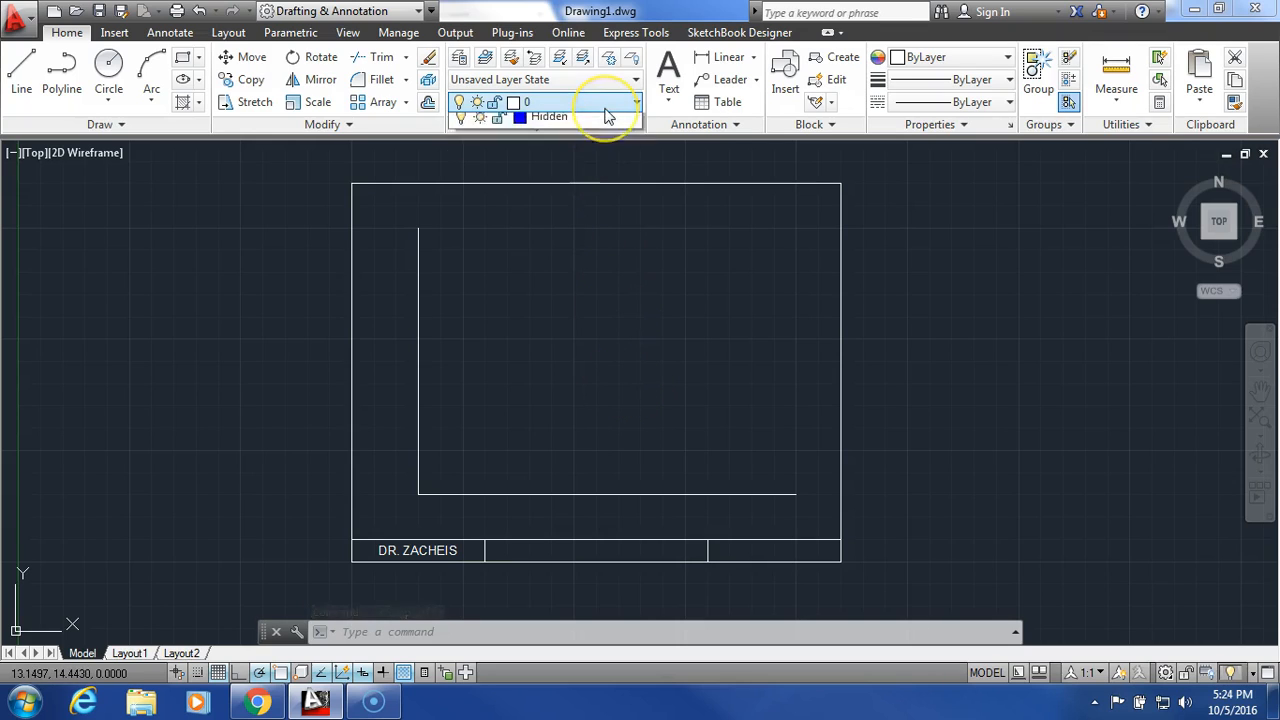
pyautogui.click(607, 121)
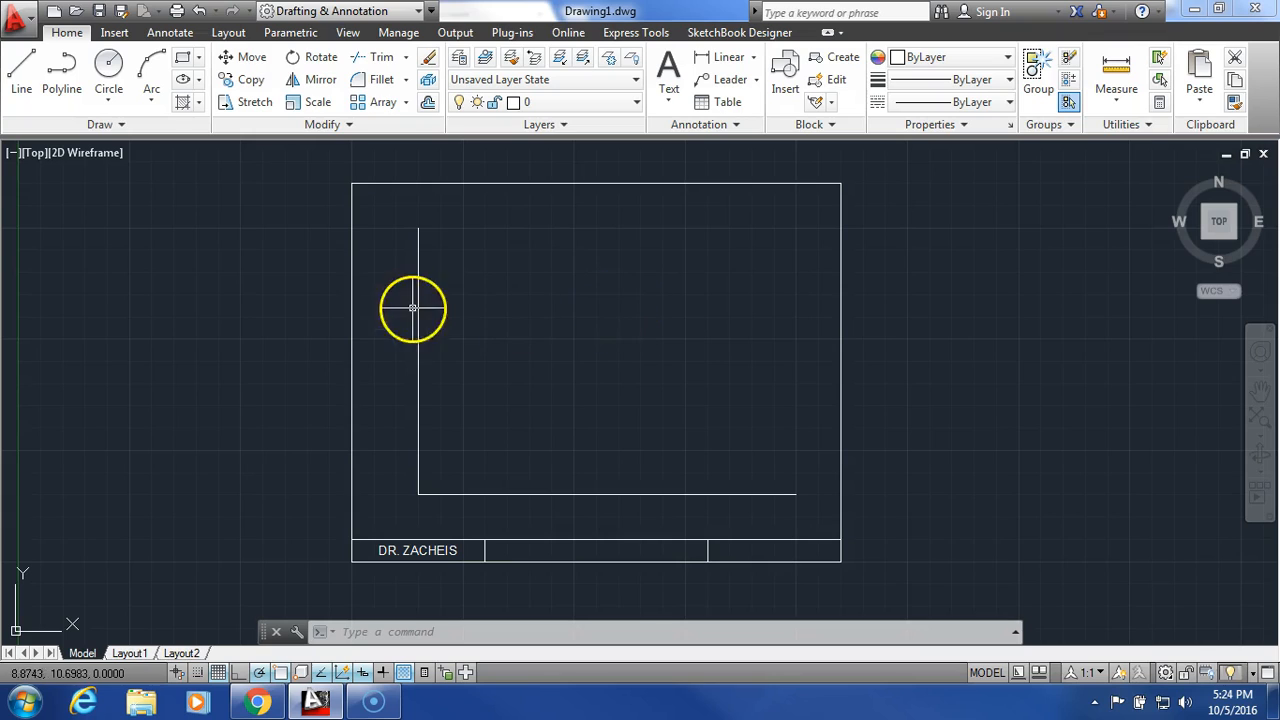
# - Save the drawing to the Desktop as an AutoCAD Drawing Template (*.dwt) named with the surname and TEMPLATE, accepting the default template options
pyautogui.click(30, 30)
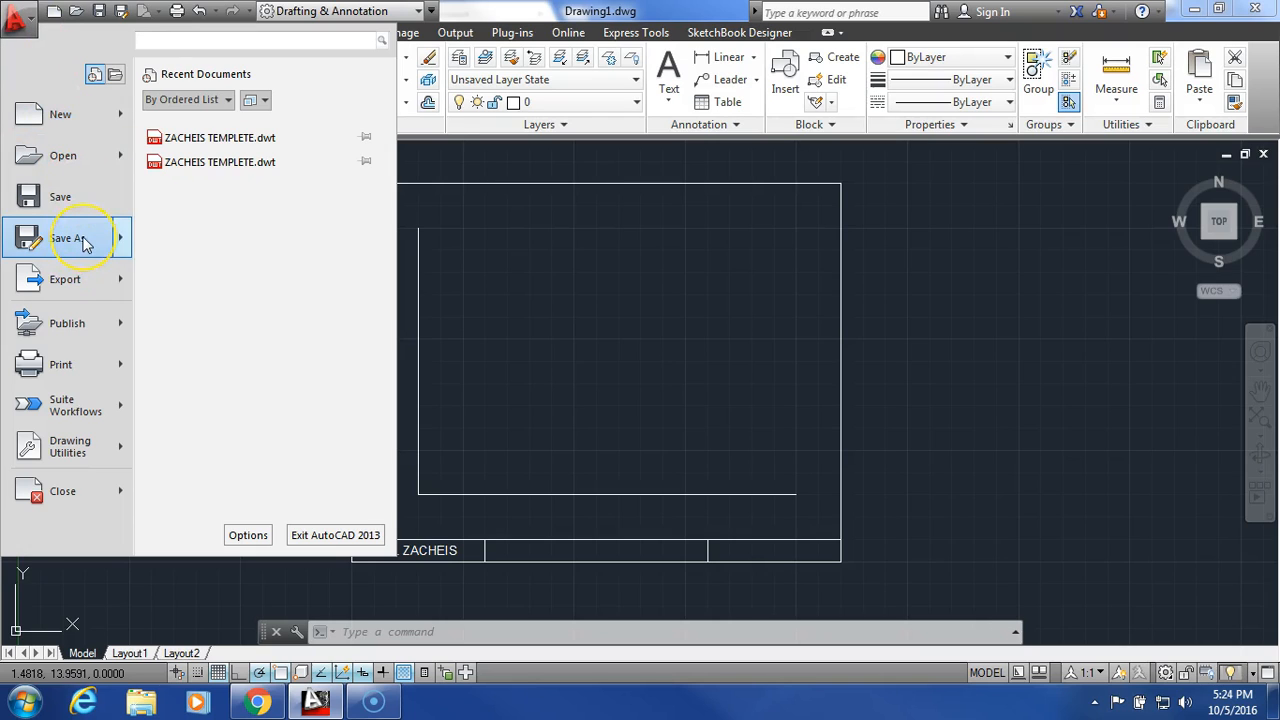
pyautogui.click(85, 244)
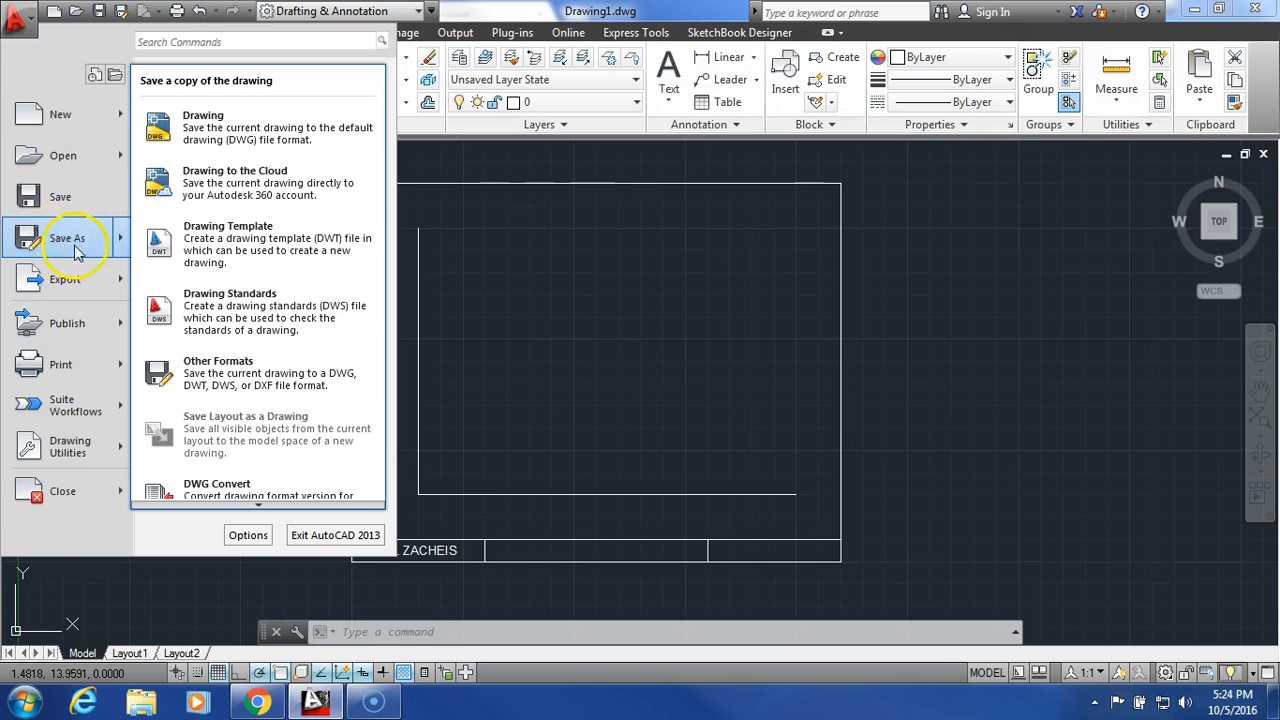
pyautogui.click(268, 139)
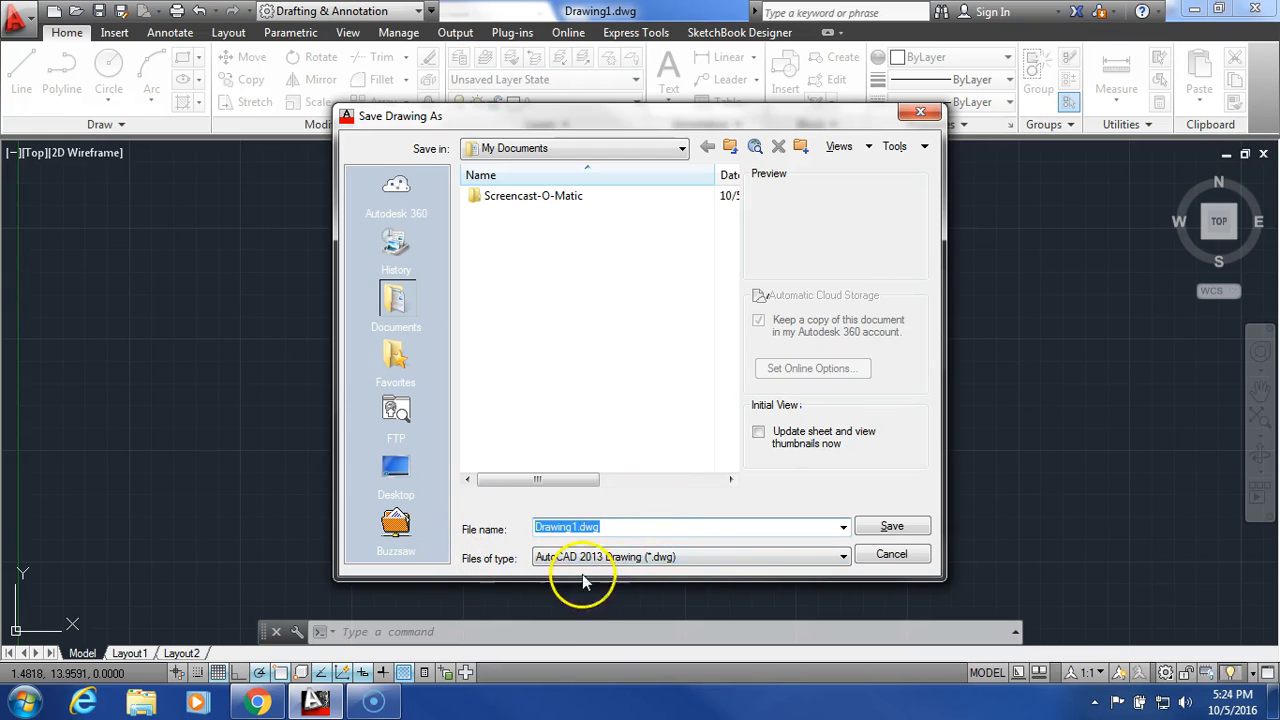
pyautogui.click(708, 556)
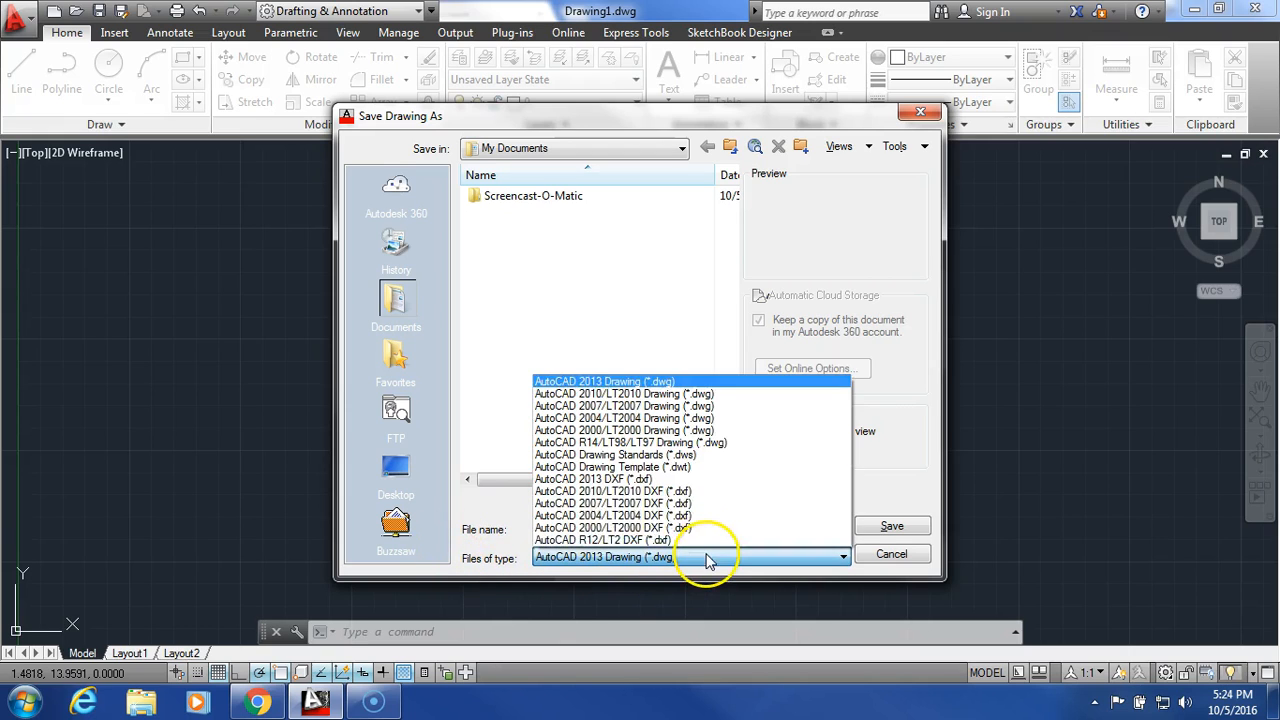
pyautogui.click(708, 467)
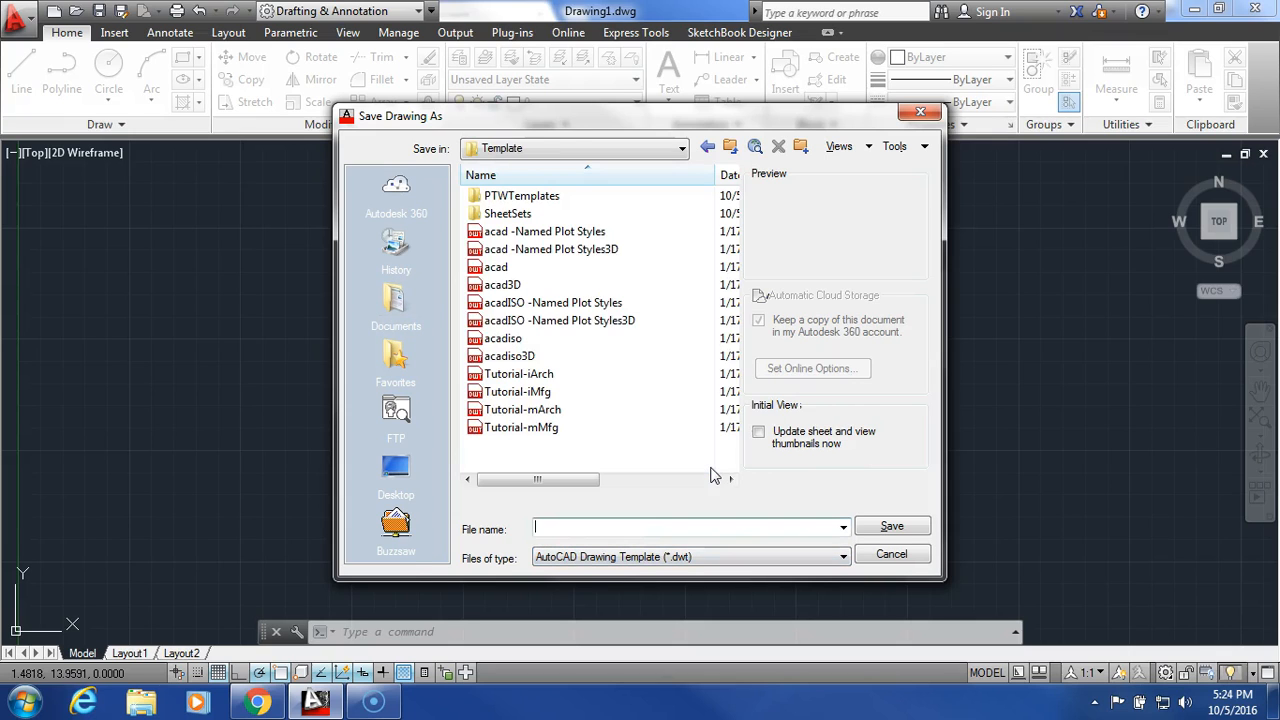
pyautogui.click(613, 152)
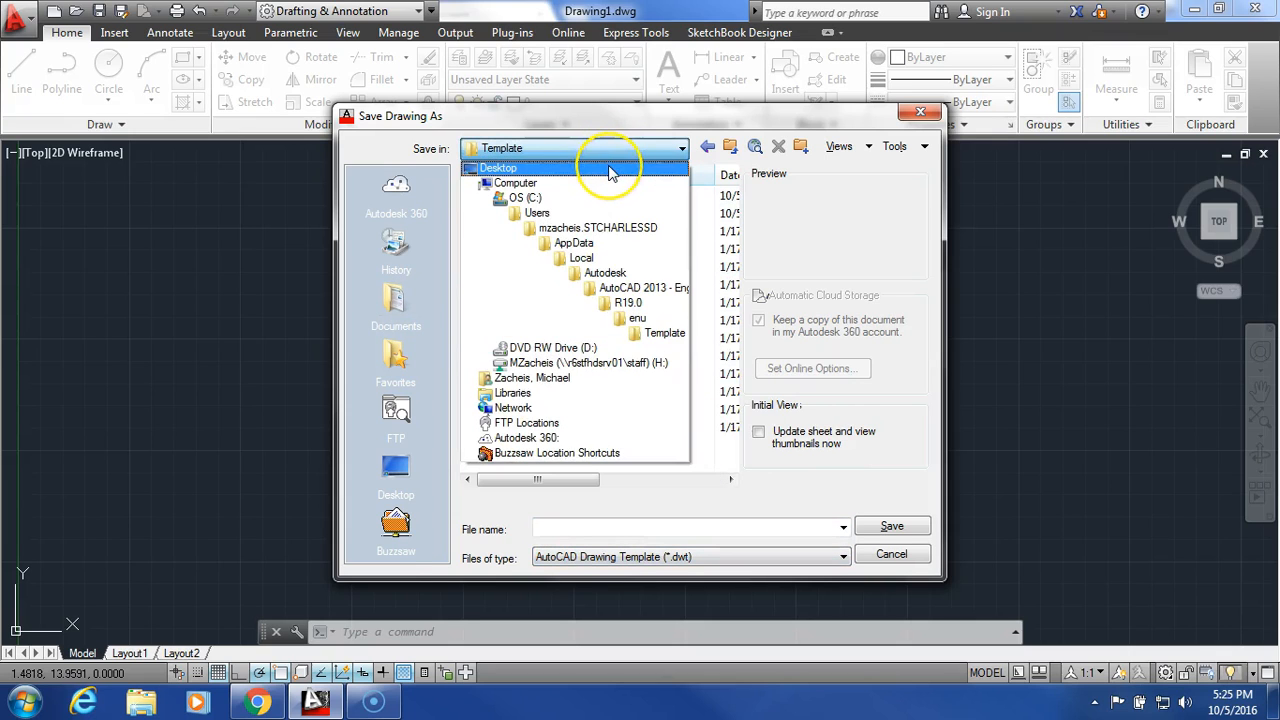
pyautogui.click(612, 170)
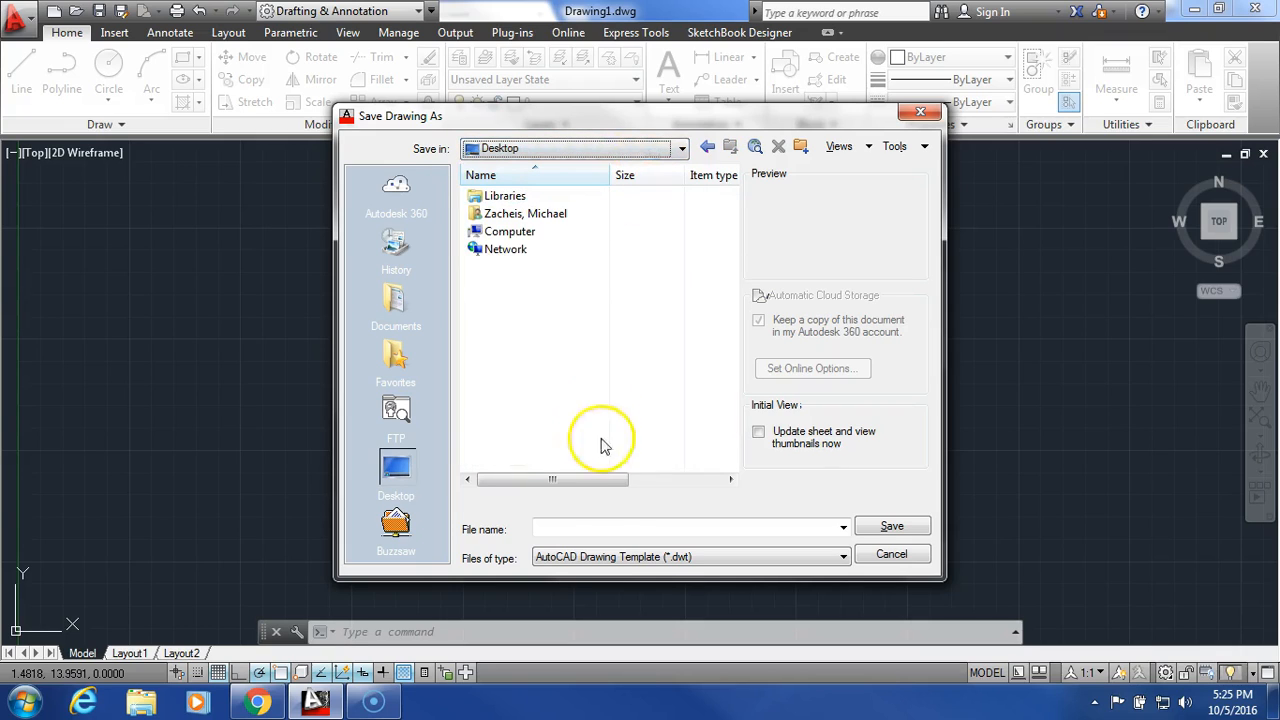
pyautogui.click(613, 520)
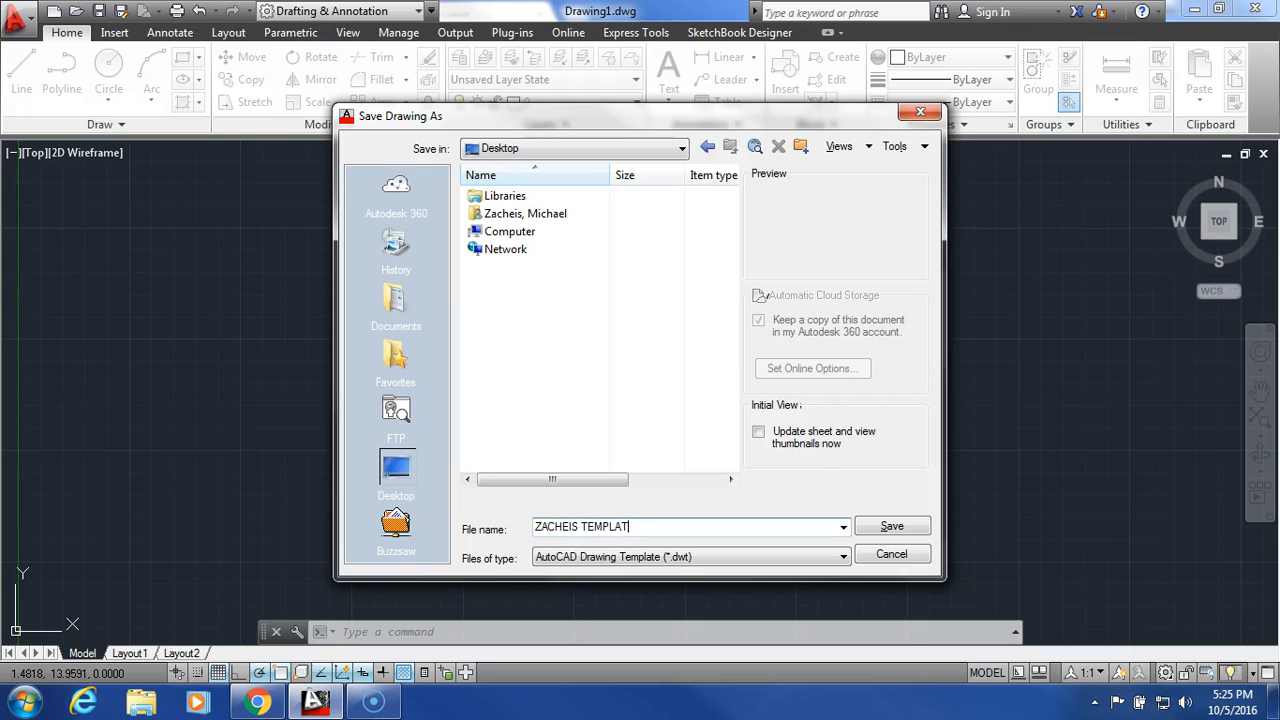
pyautogui.click(889, 527)
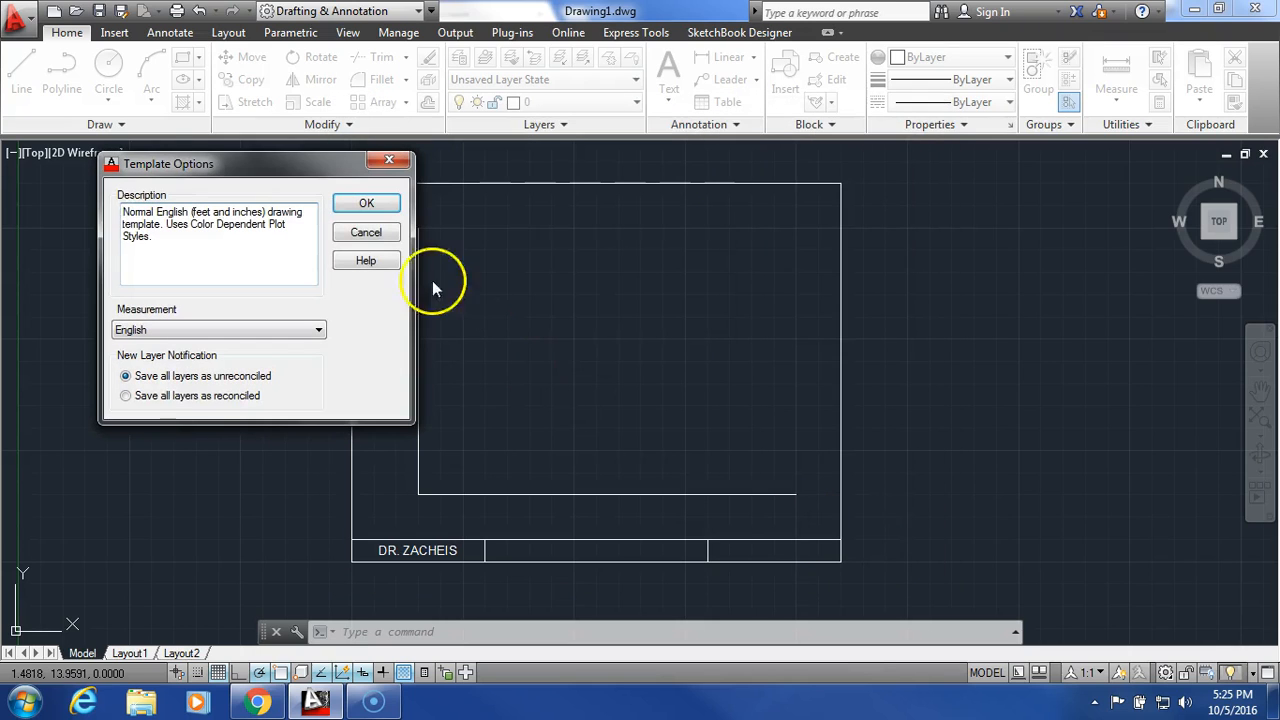
pyautogui.click(366, 205)
# - Show the desktop, move the saved template's icon to the empty middle area, and switch back to AutoCAD
pyautogui.click(1193, 9)
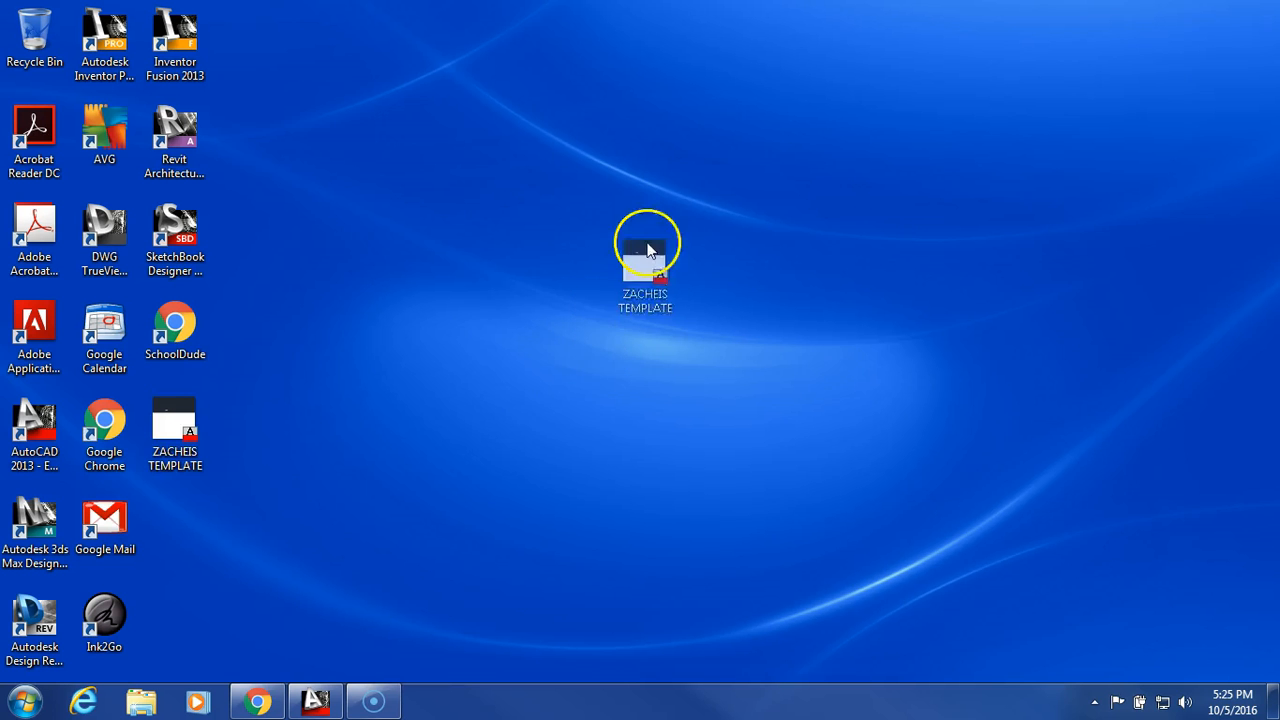
pyautogui.moveTo(647, 250); pyautogui.dragTo(662, 252)
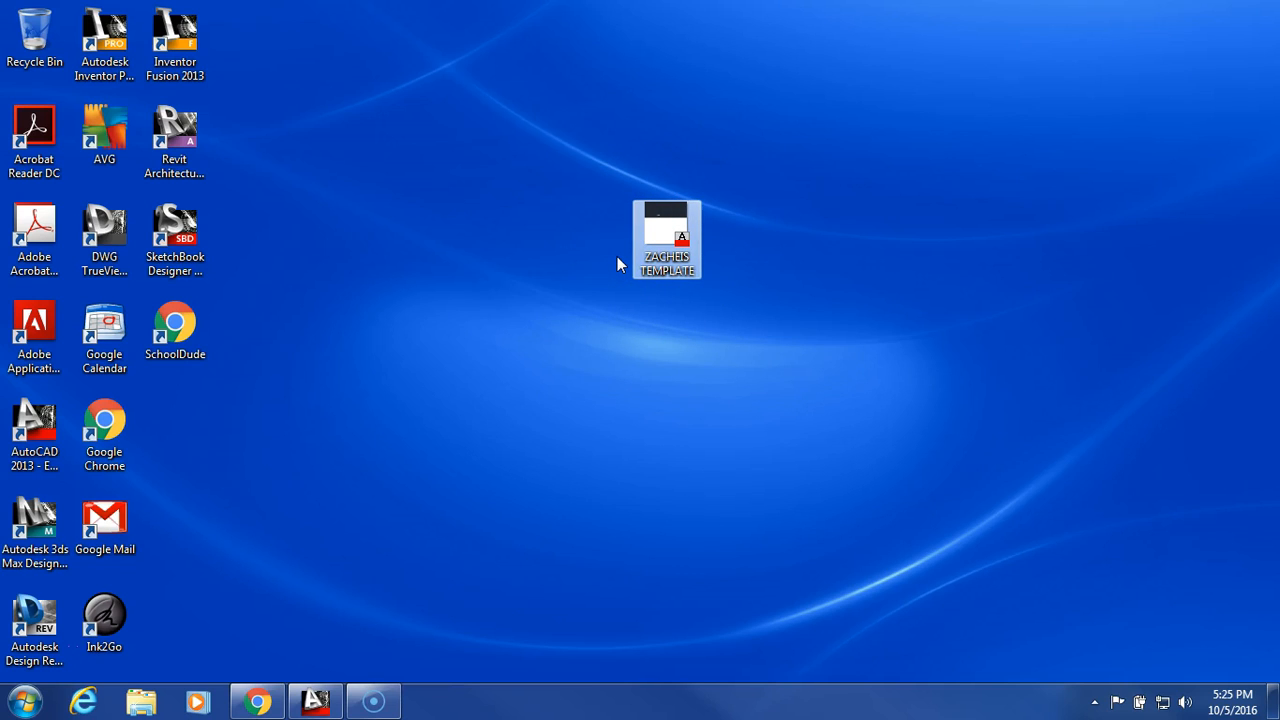
pyautogui.click(316, 701)
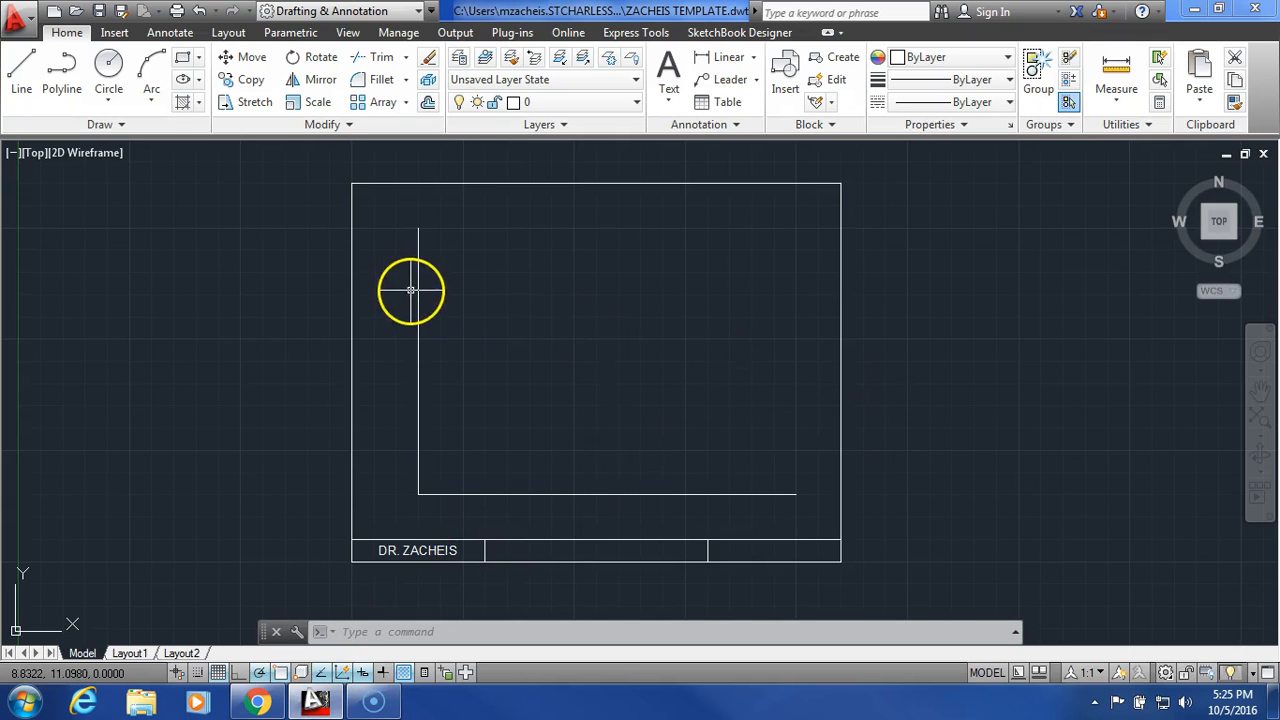
# - Save another copy of the template to the H: network drive as an AutoCAD Drawing Template (*.dwt), keeping the file name and default template options
pyautogui.click(24, 26)
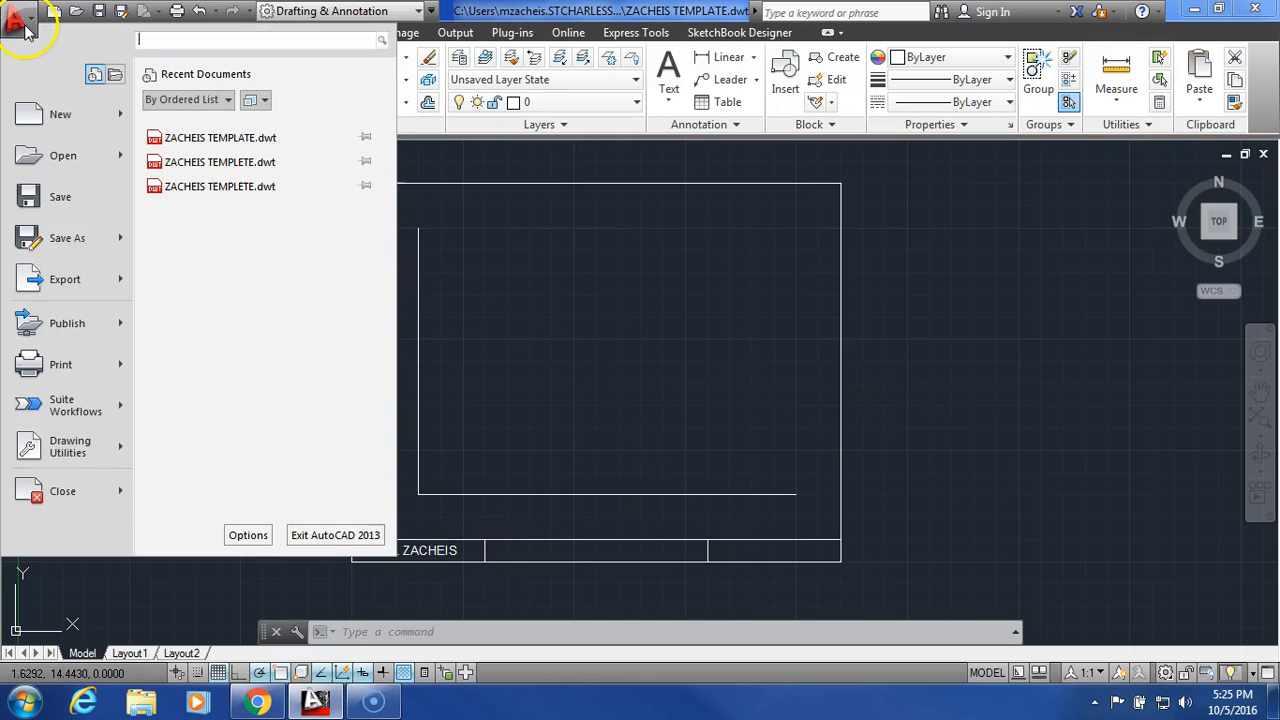
pyautogui.moveTo(86, 238)
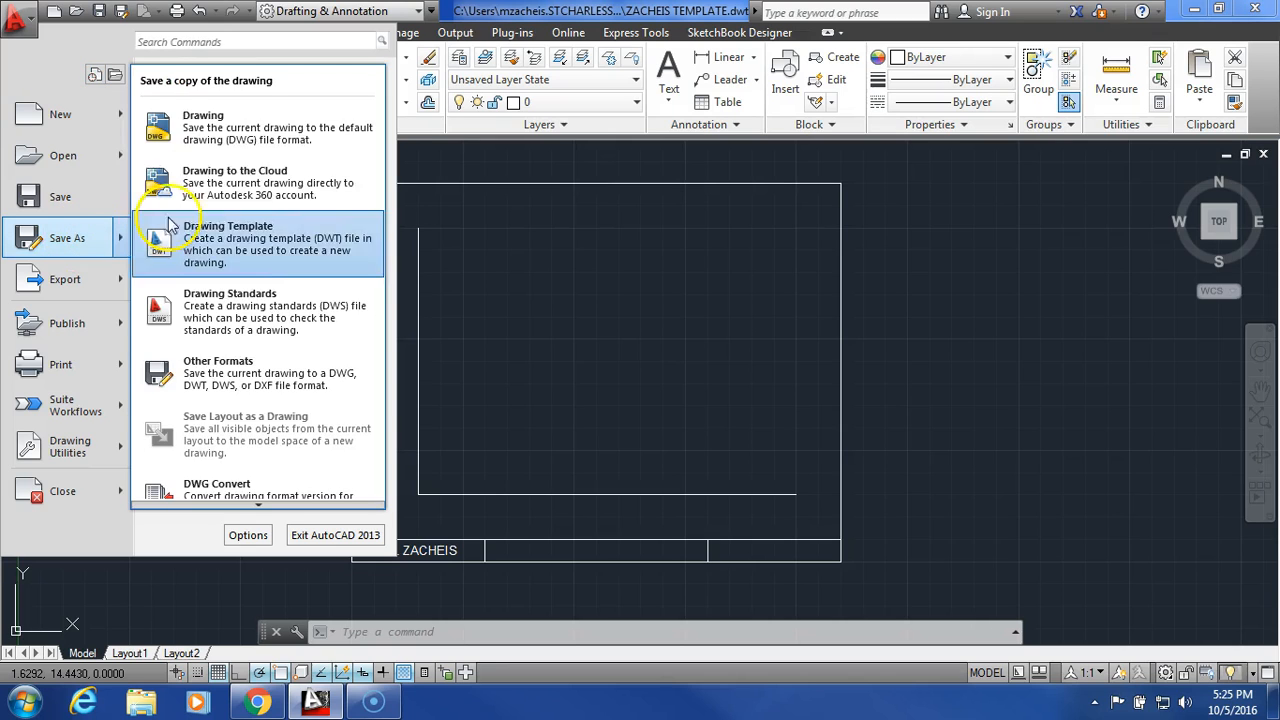
pyautogui.click(273, 133)
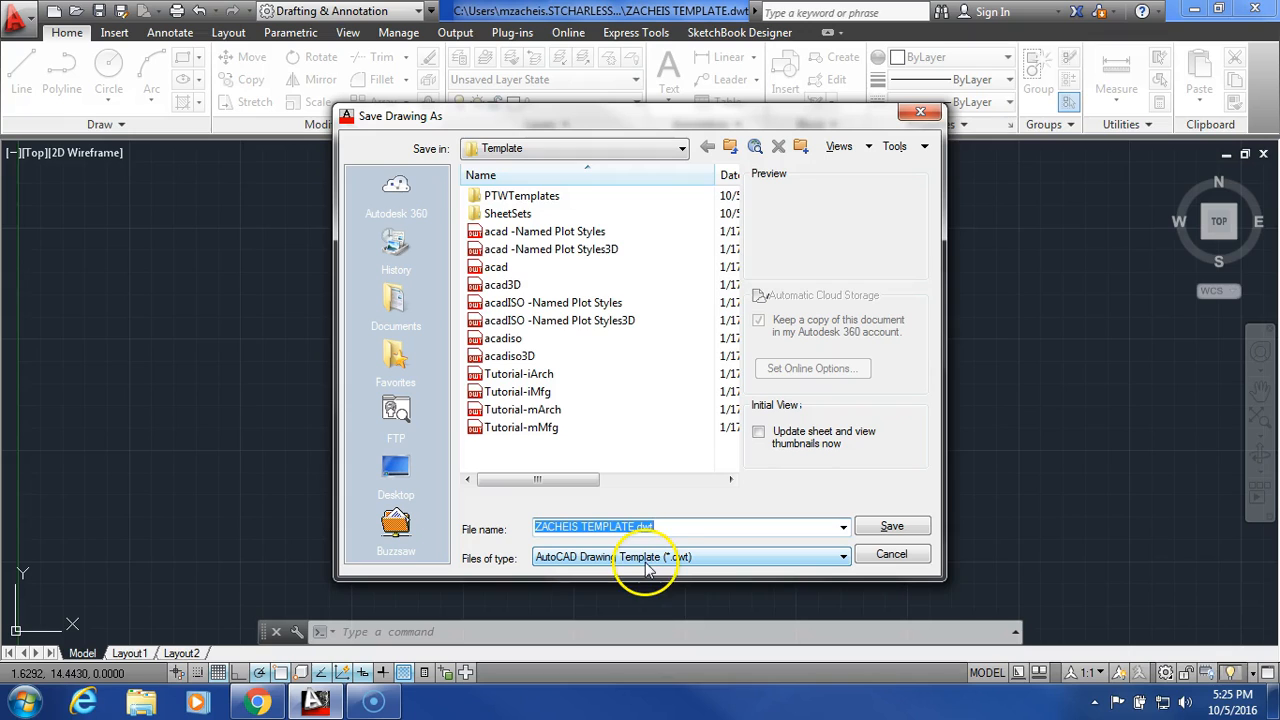
pyautogui.click(650, 152)
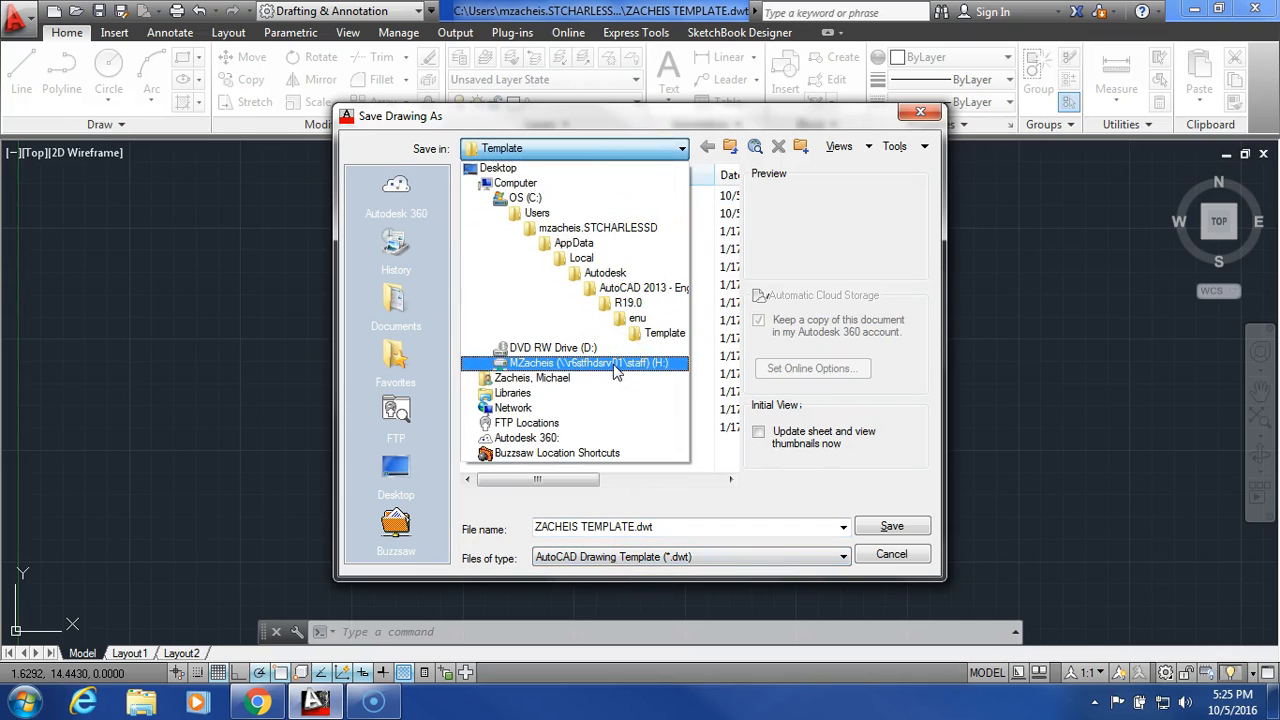
pyautogui.click(617, 366)
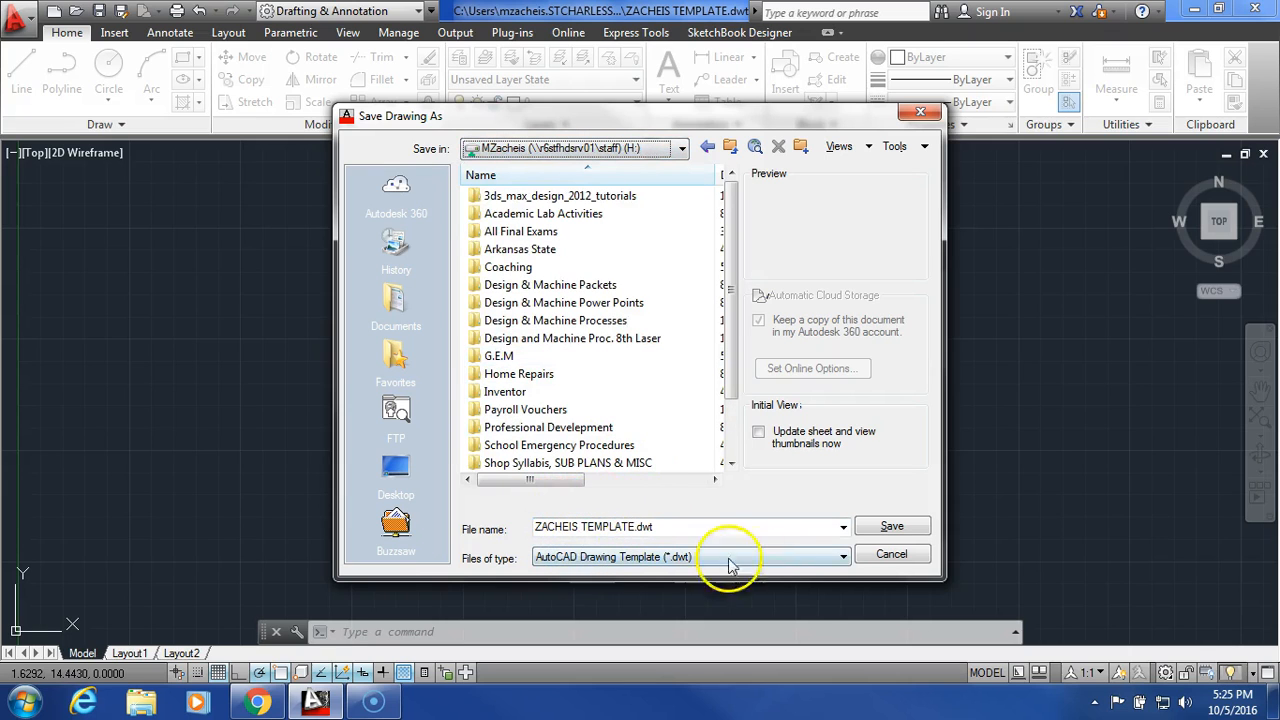
pyautogui.click(889, 530)
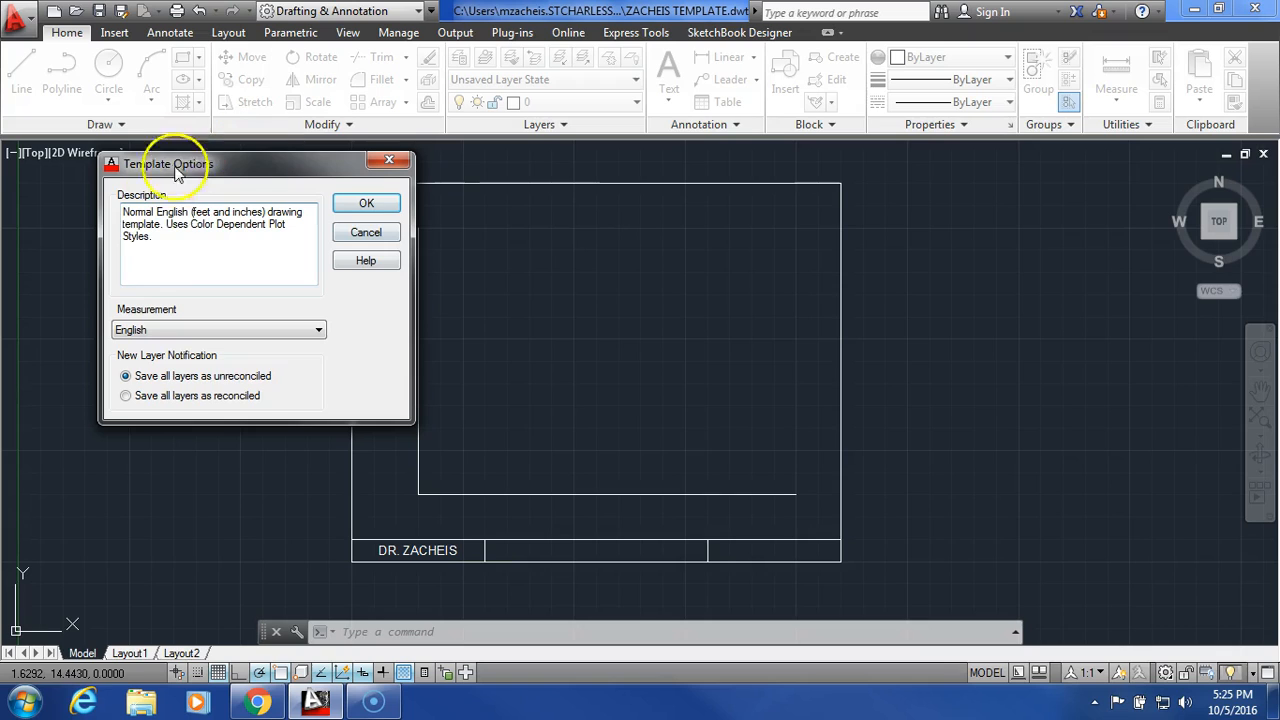
pyautogui.click(371, 206)
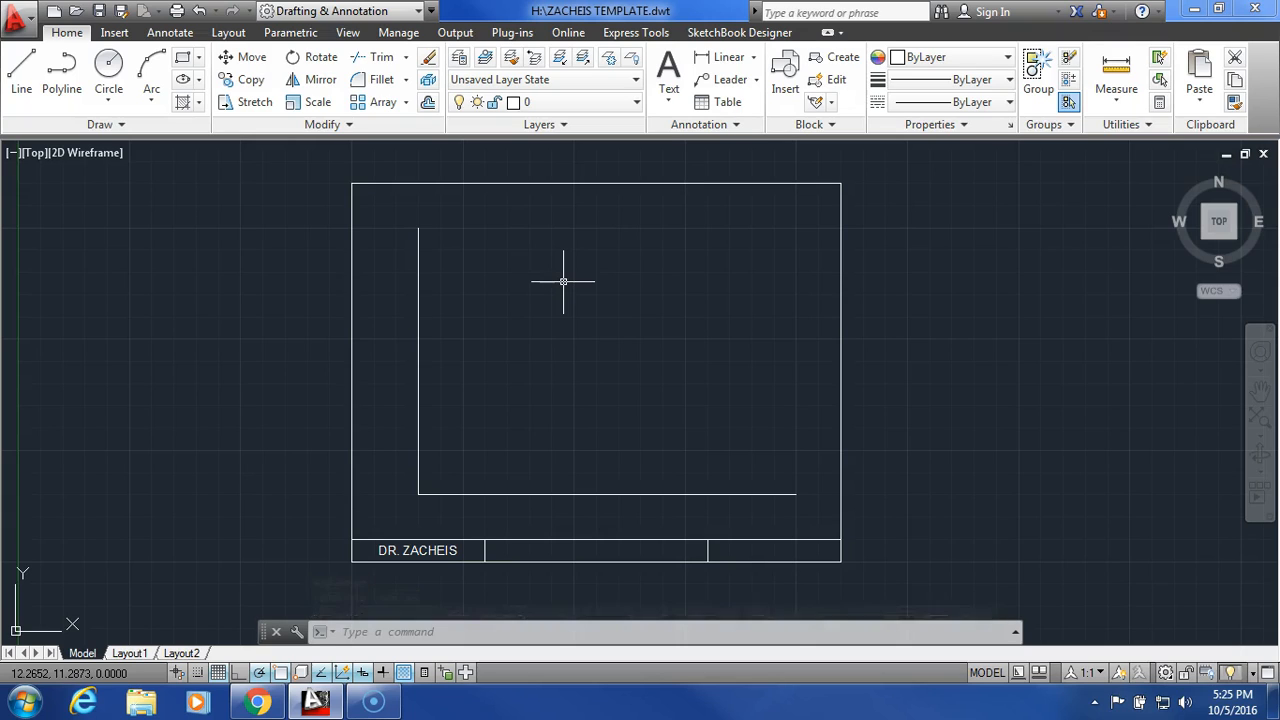
# - Minimize the drawing window to check the template file on the desktop, and return to AutoCAD
pyautogui.click(1194, 9)
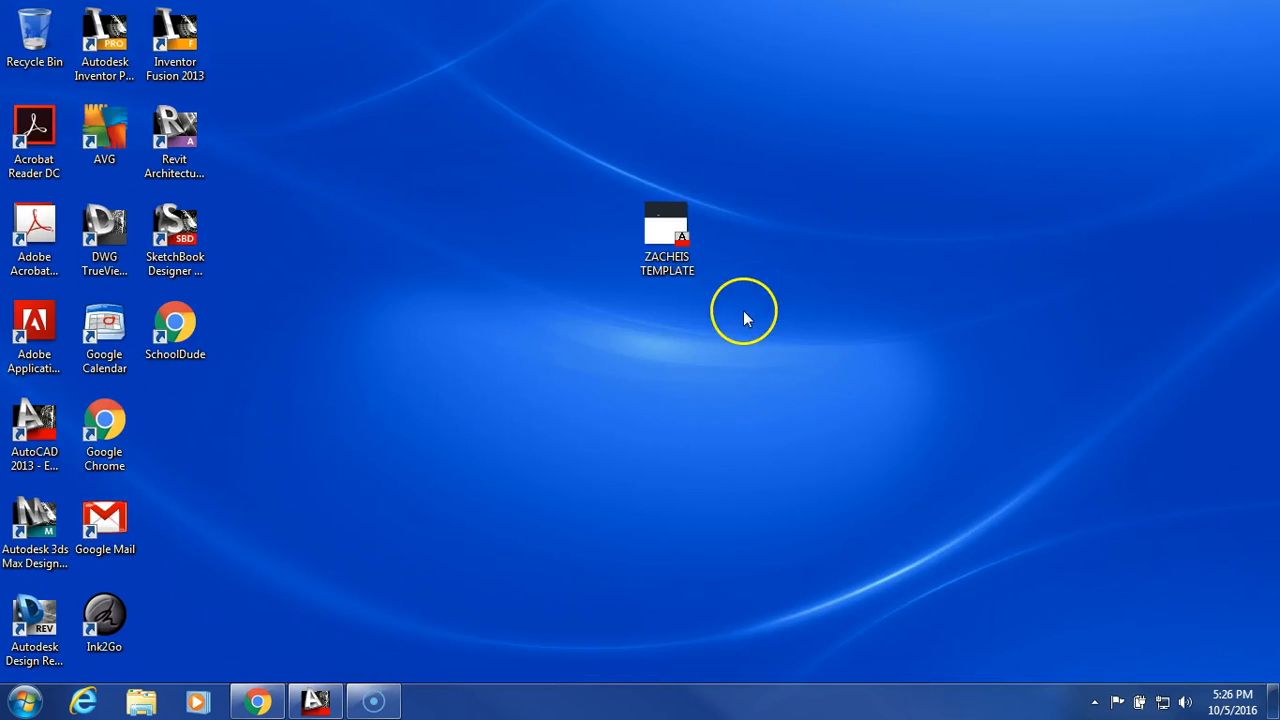
pyautogui.doubleClick(668, 236)
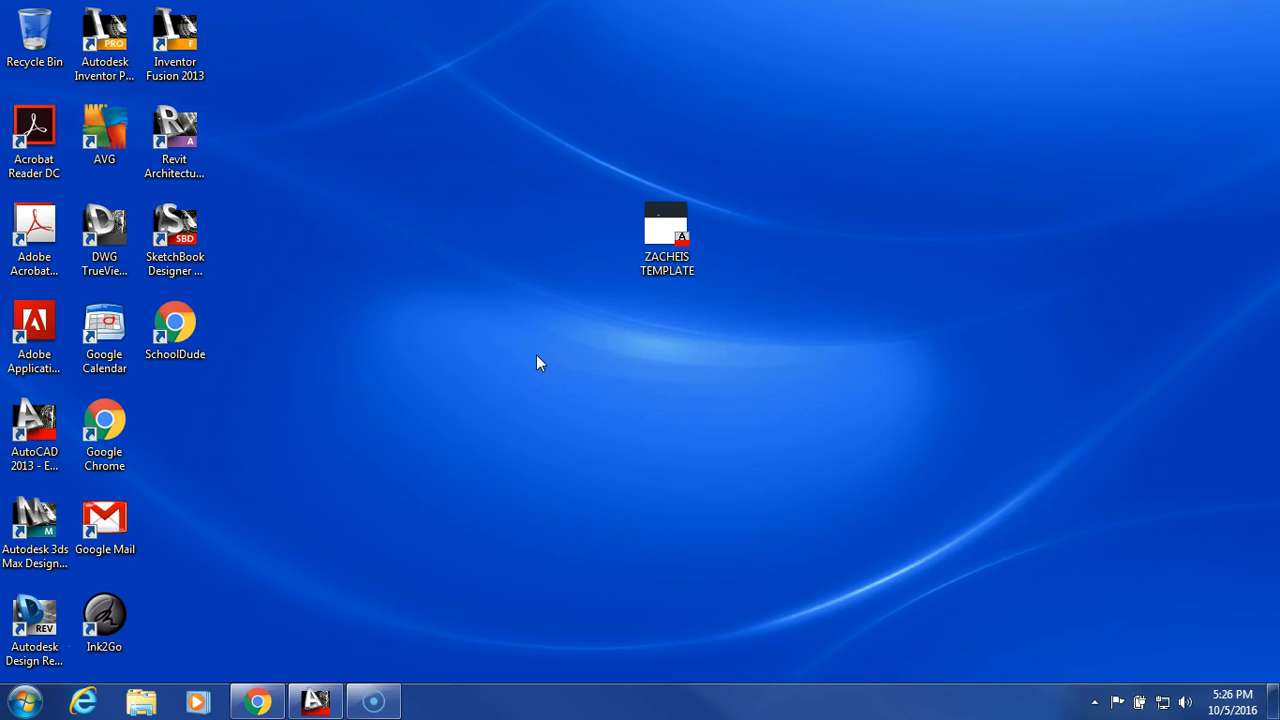
pyautogui.click(313, 700)
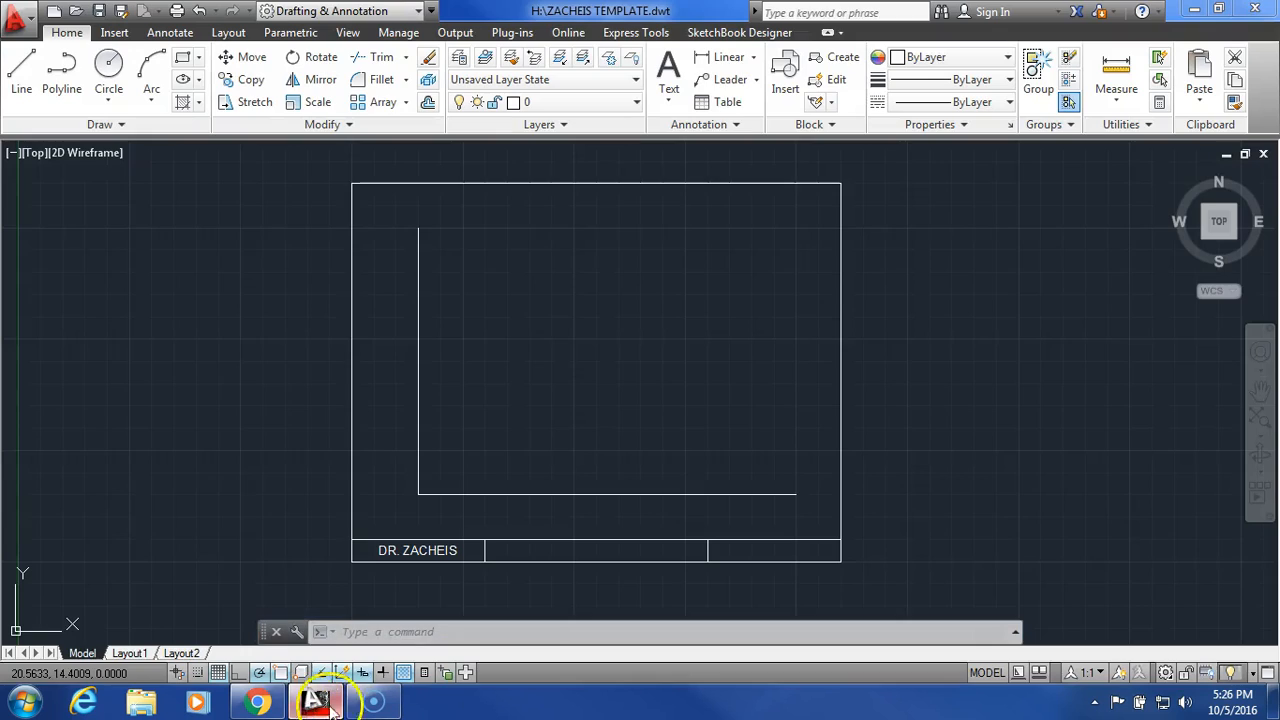